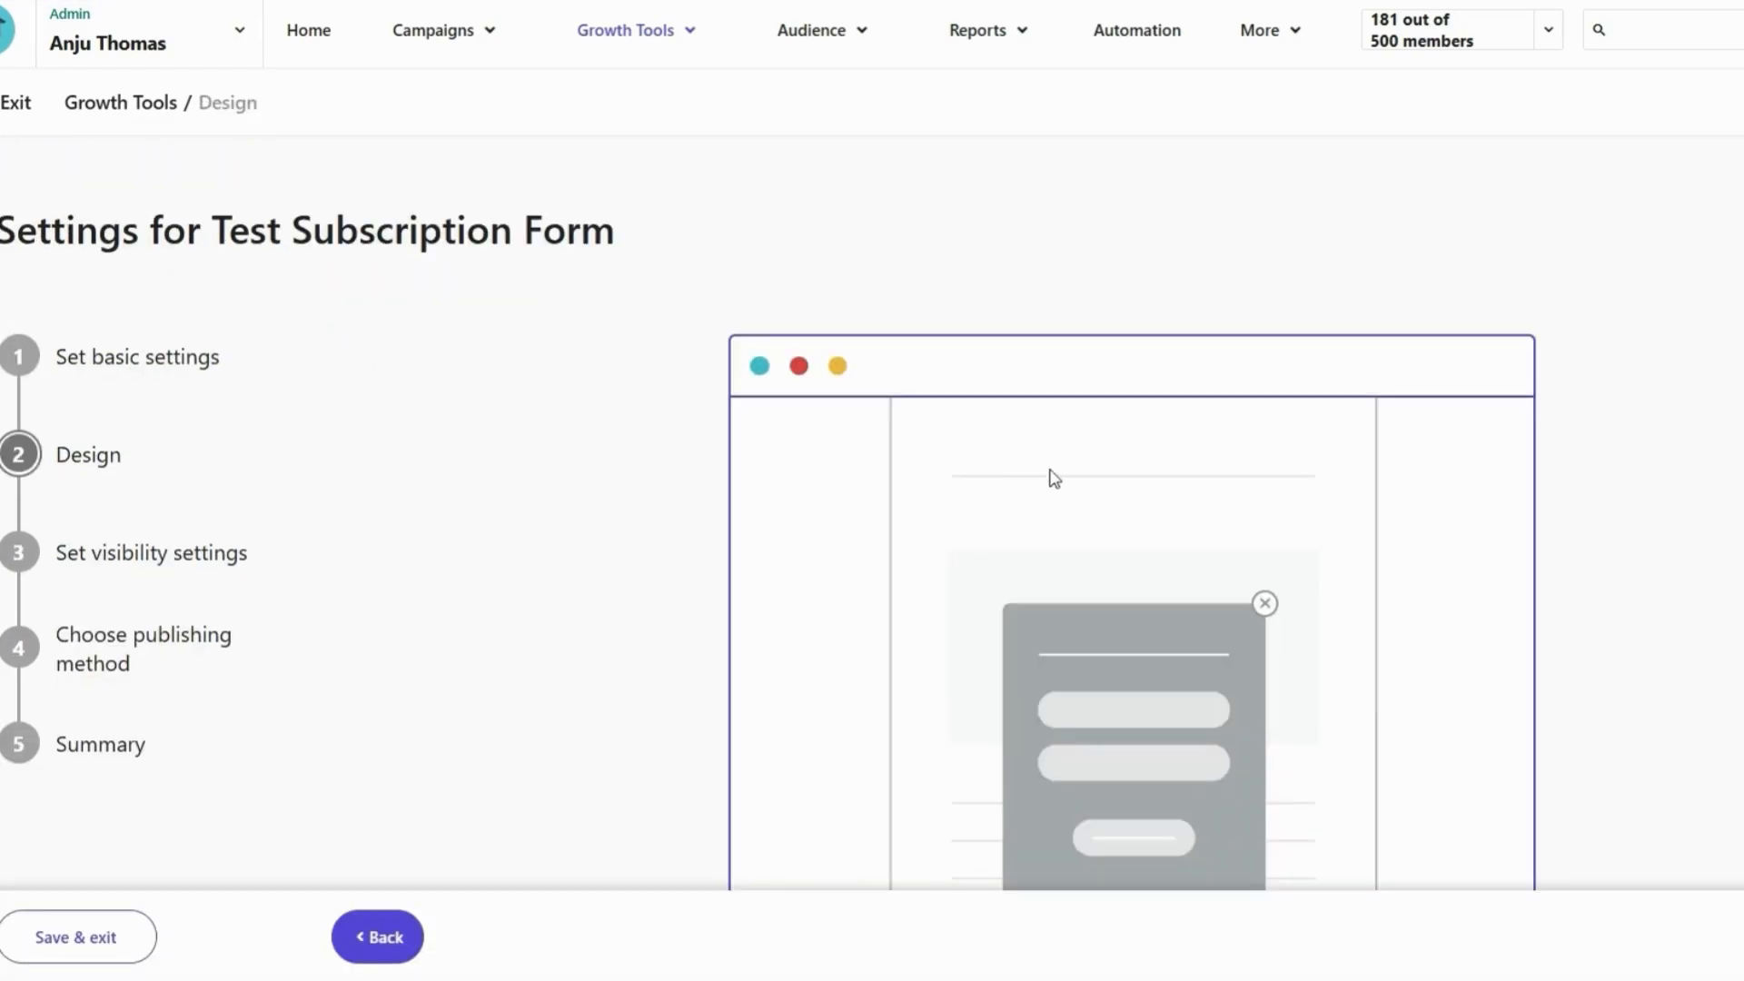
Start designing the subscription form and set the Ring of Fire template as its design
{"action": "scroll", "coordinate": [1333, 515], "scroll_direction": "down", "scroll_amount": 5}
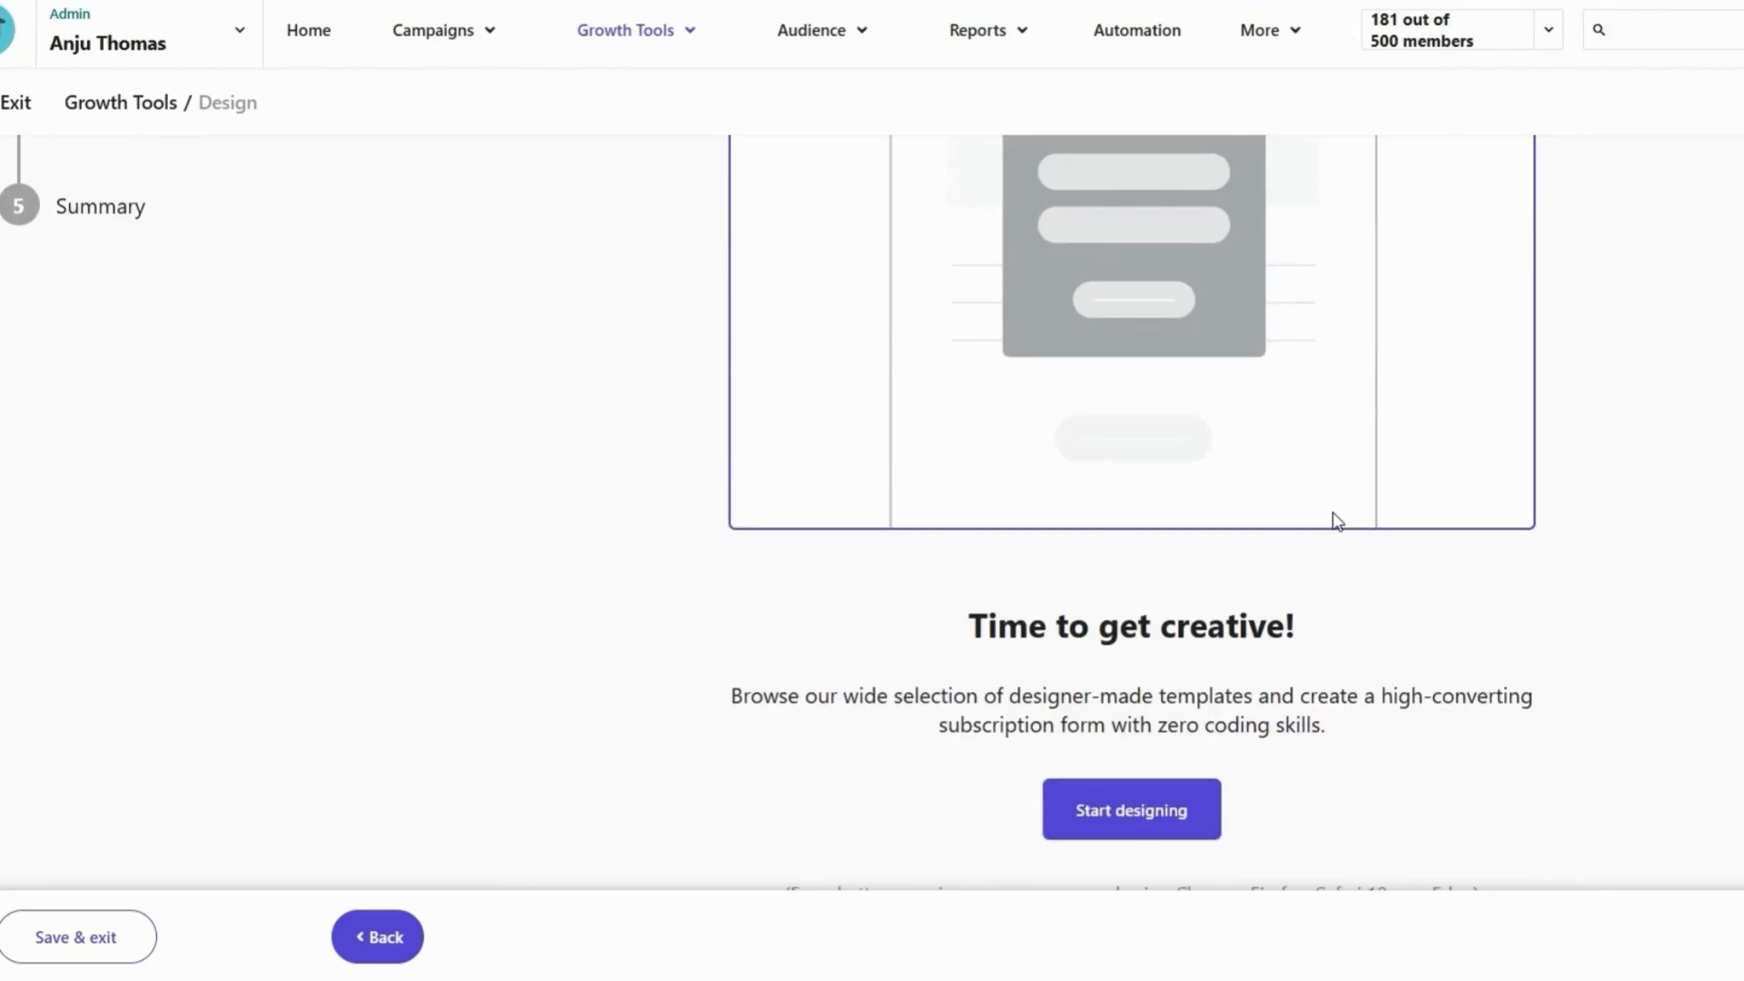
{"action": "scroll", "coordinate": [1335, 519], "scroll_direction": "down", "scroll_amount": 2}
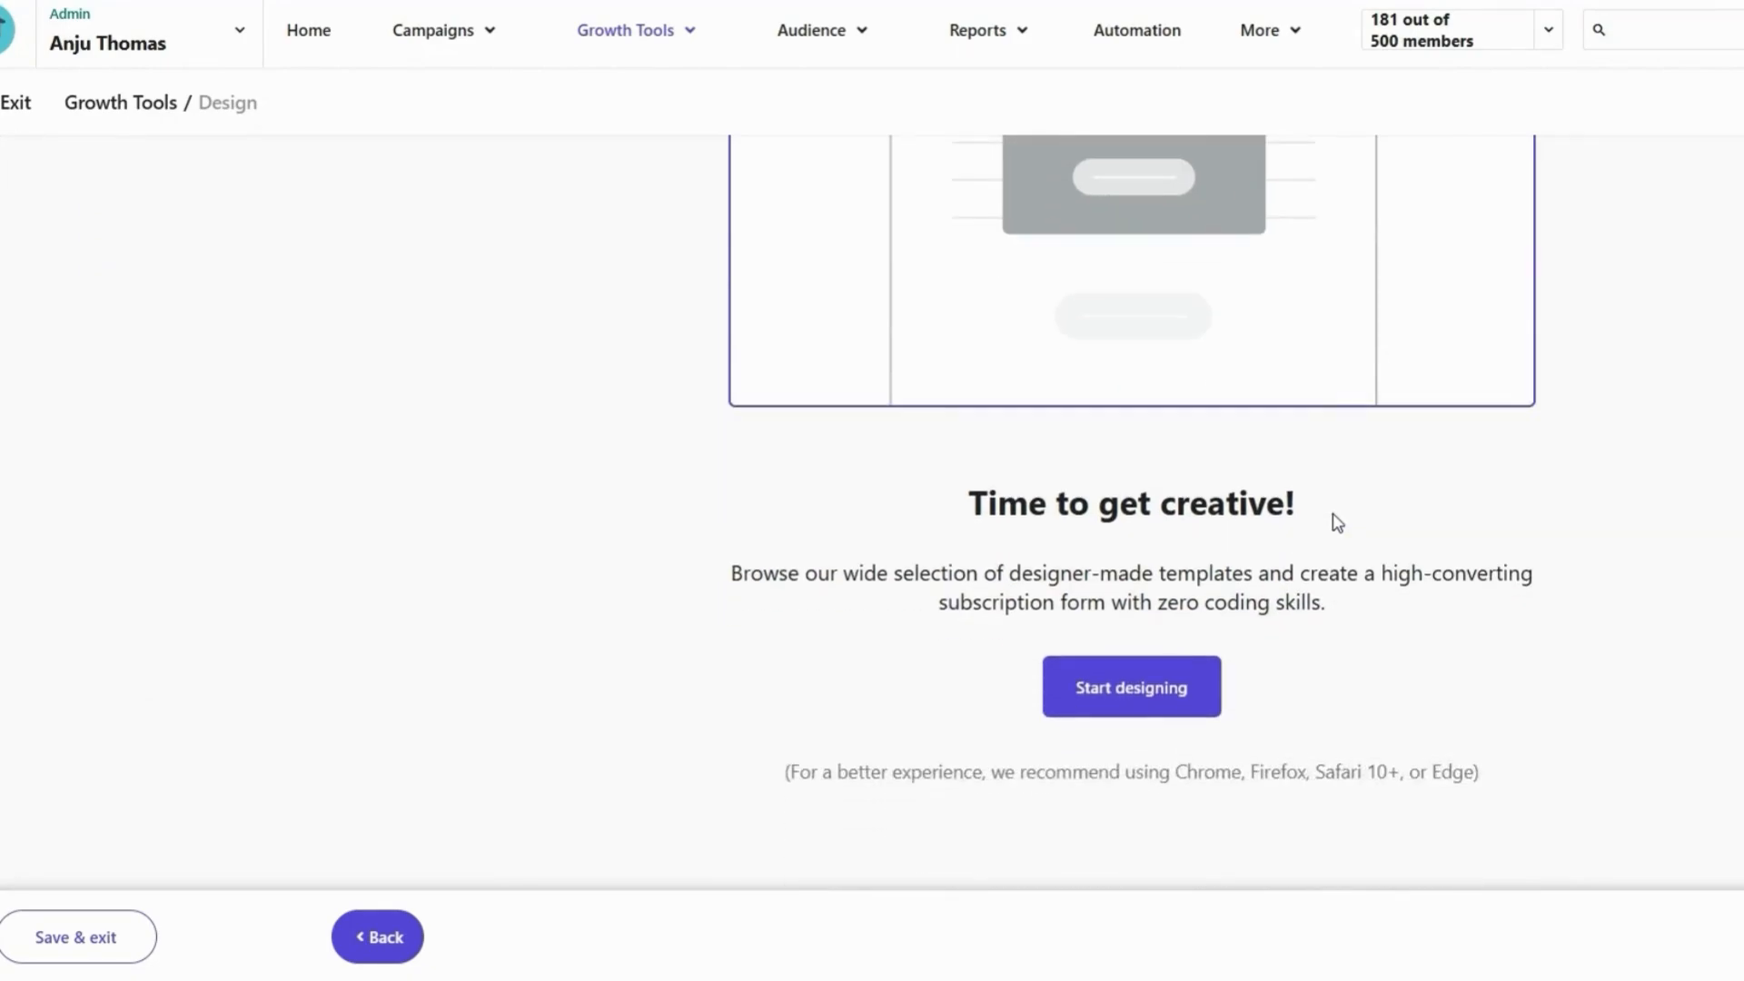
{"action": "left_click", "coordinate": [1133, 710]}
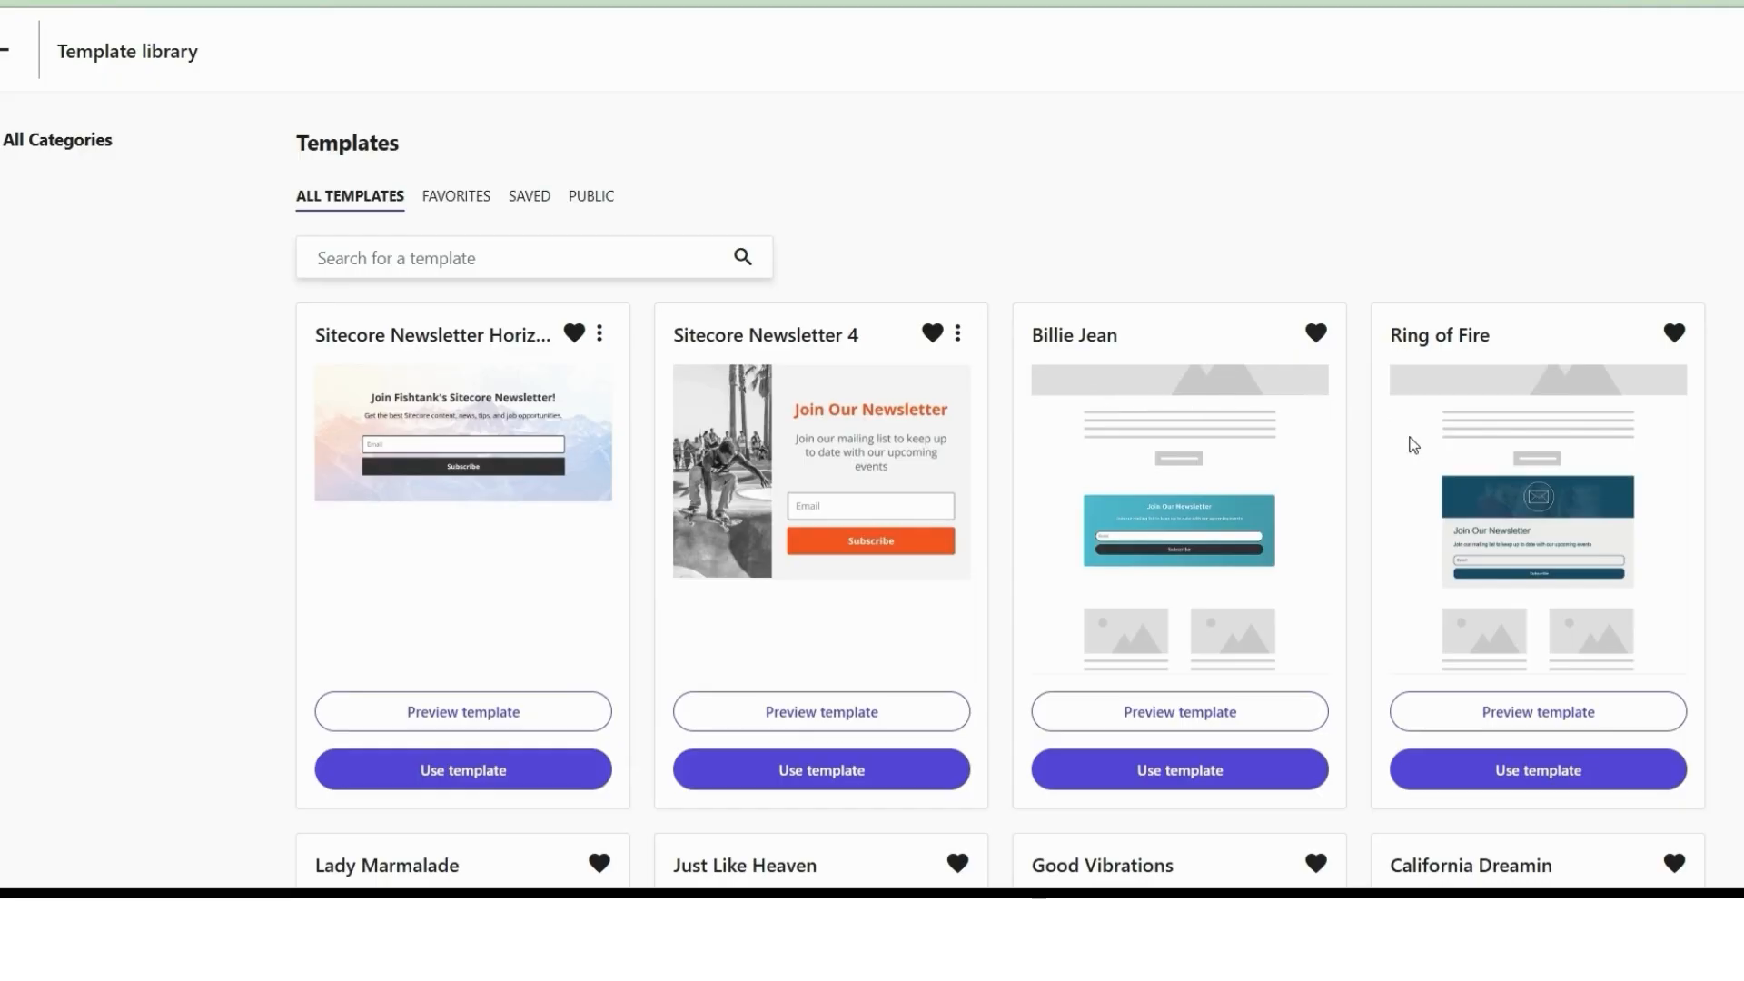
{"action": "scroll", "coordinate": [1103, 391], "scroll_direction": "down", "scroll_amount": 5}
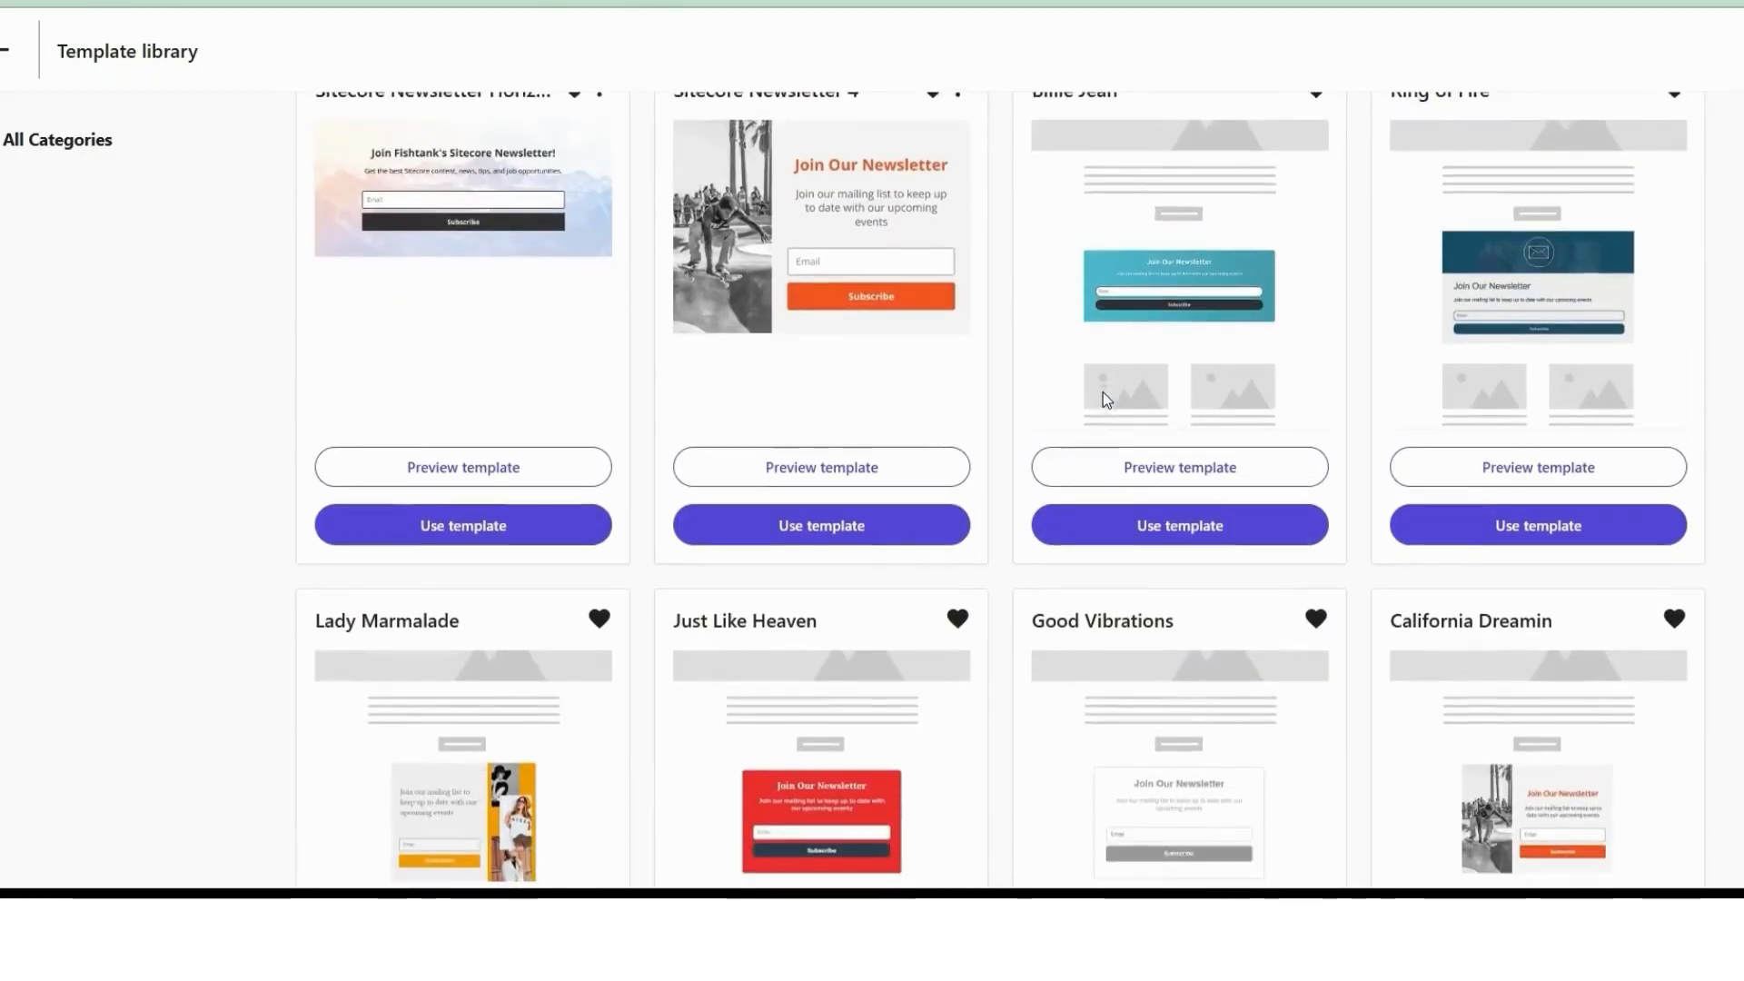
{"action": "scroll", "coordinate": [1104, 394], "scroll_direction": "up", "scroll_amount": 5}
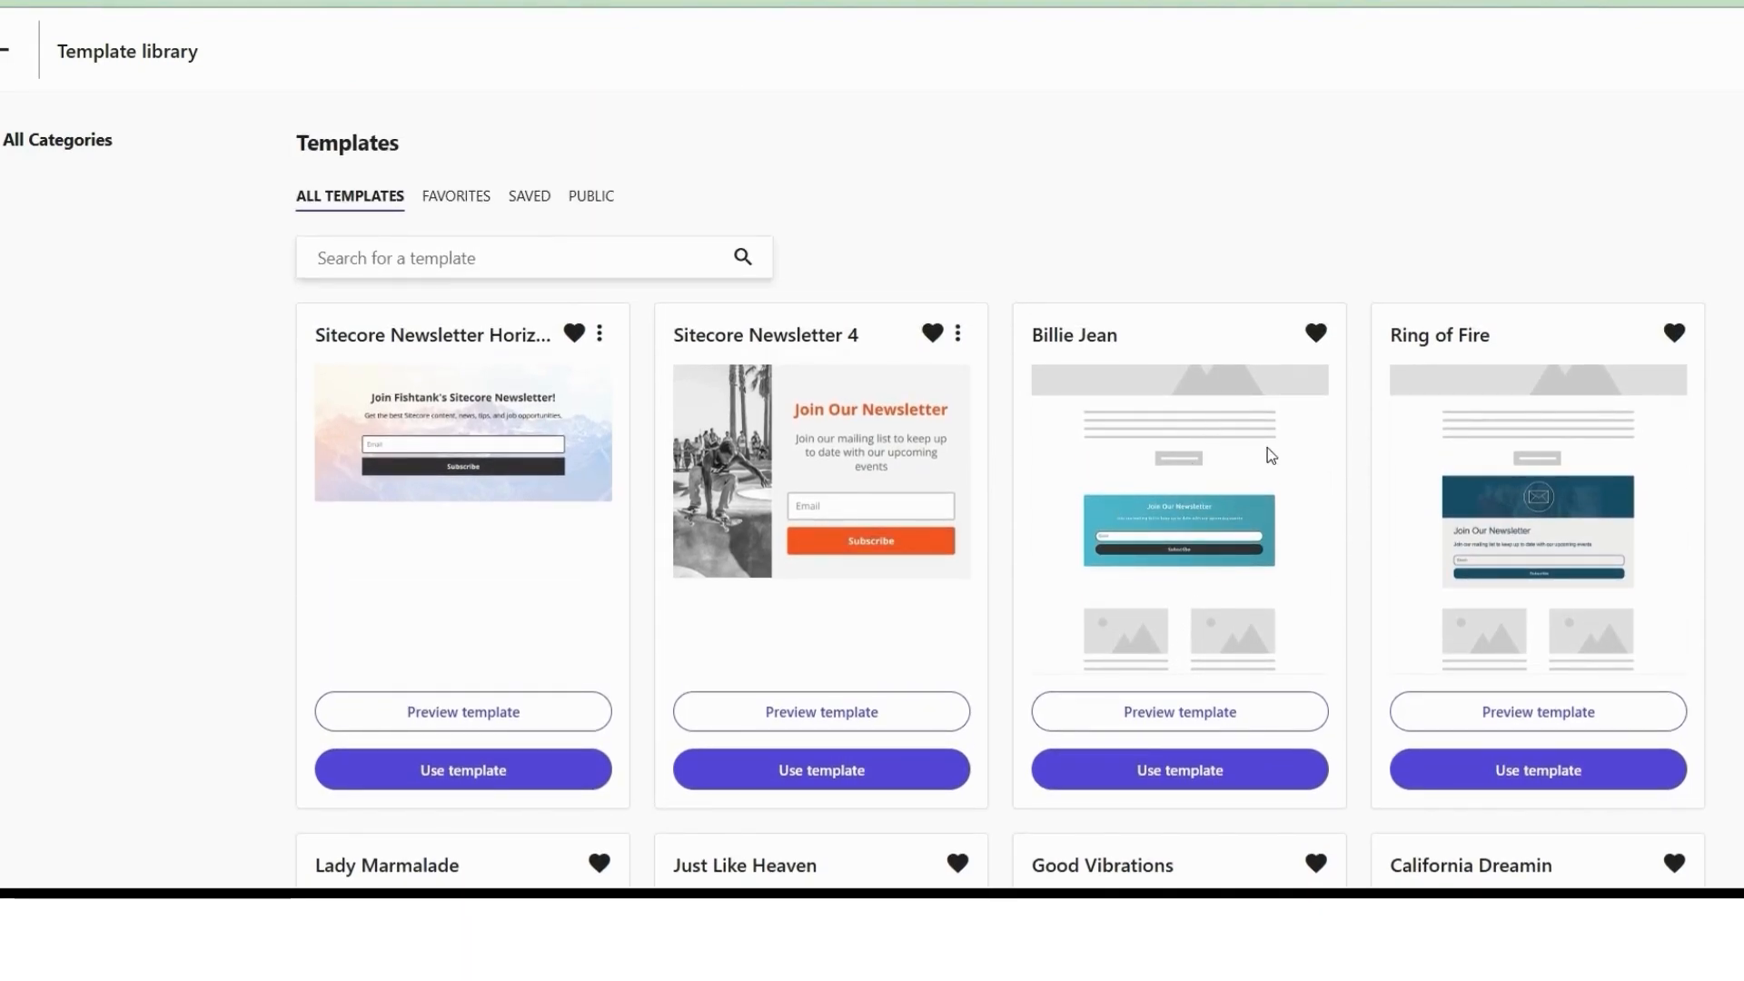
{"action": "left_click", "coordinate": [1518, 779]}
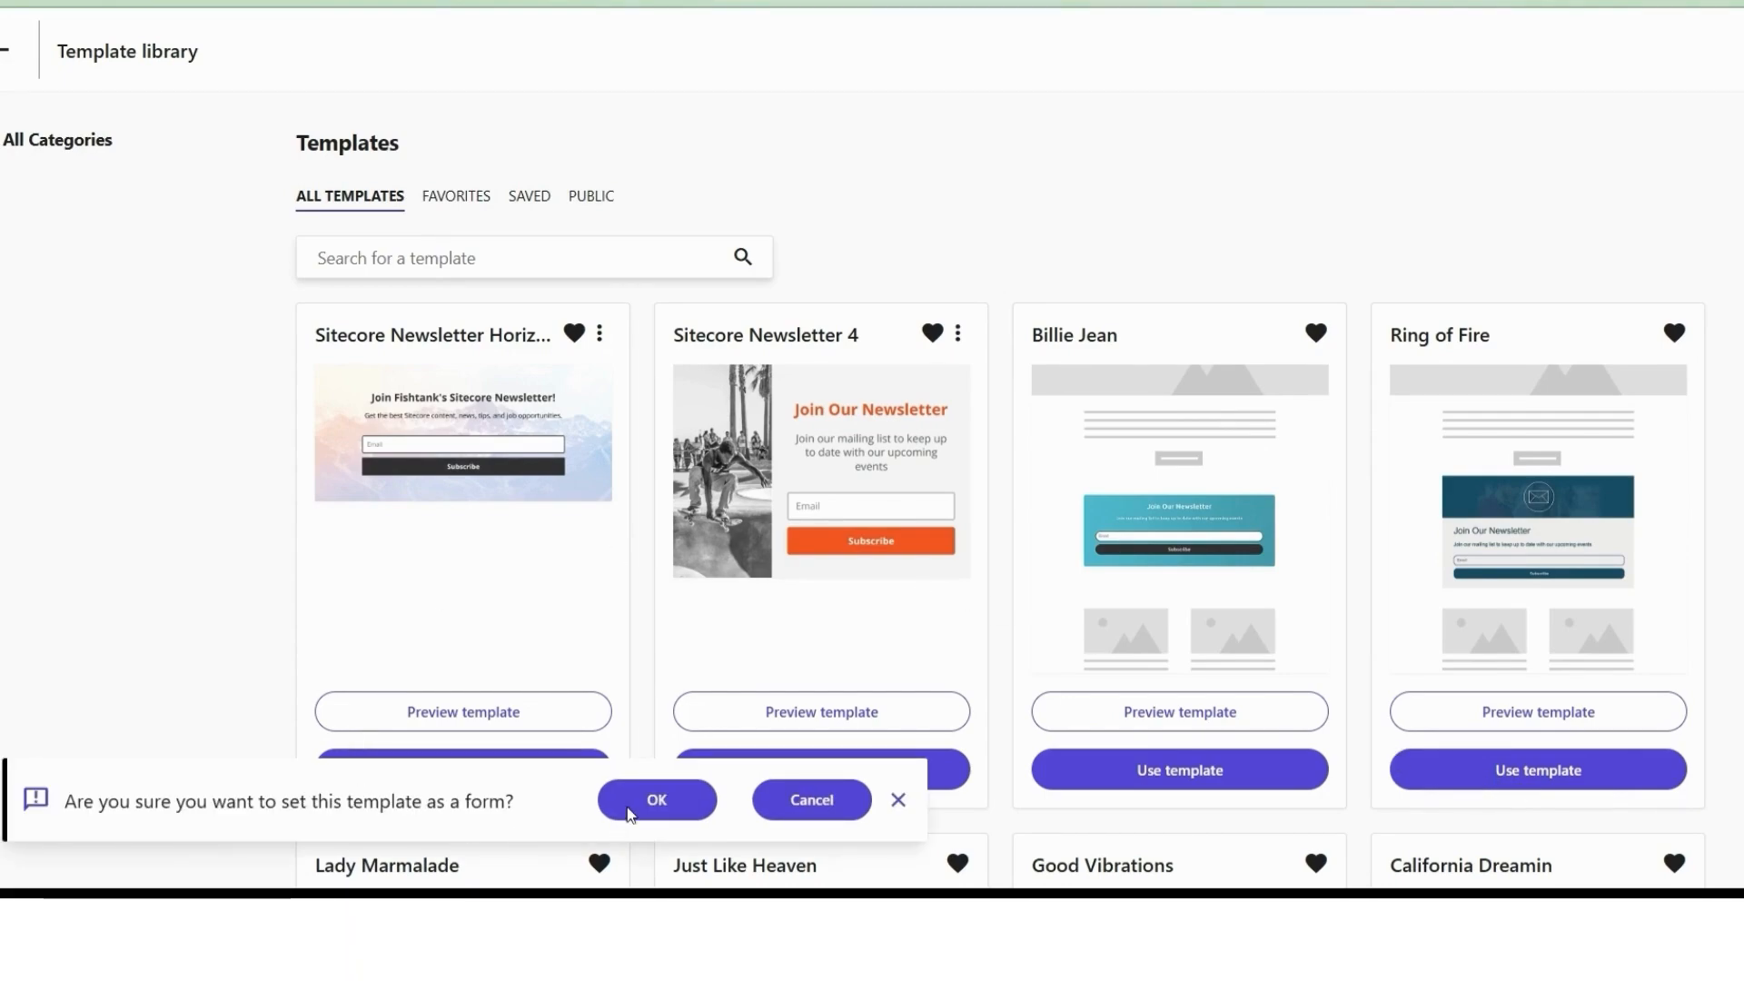
{"action": "left_click", "coordinate": [661, 805]}
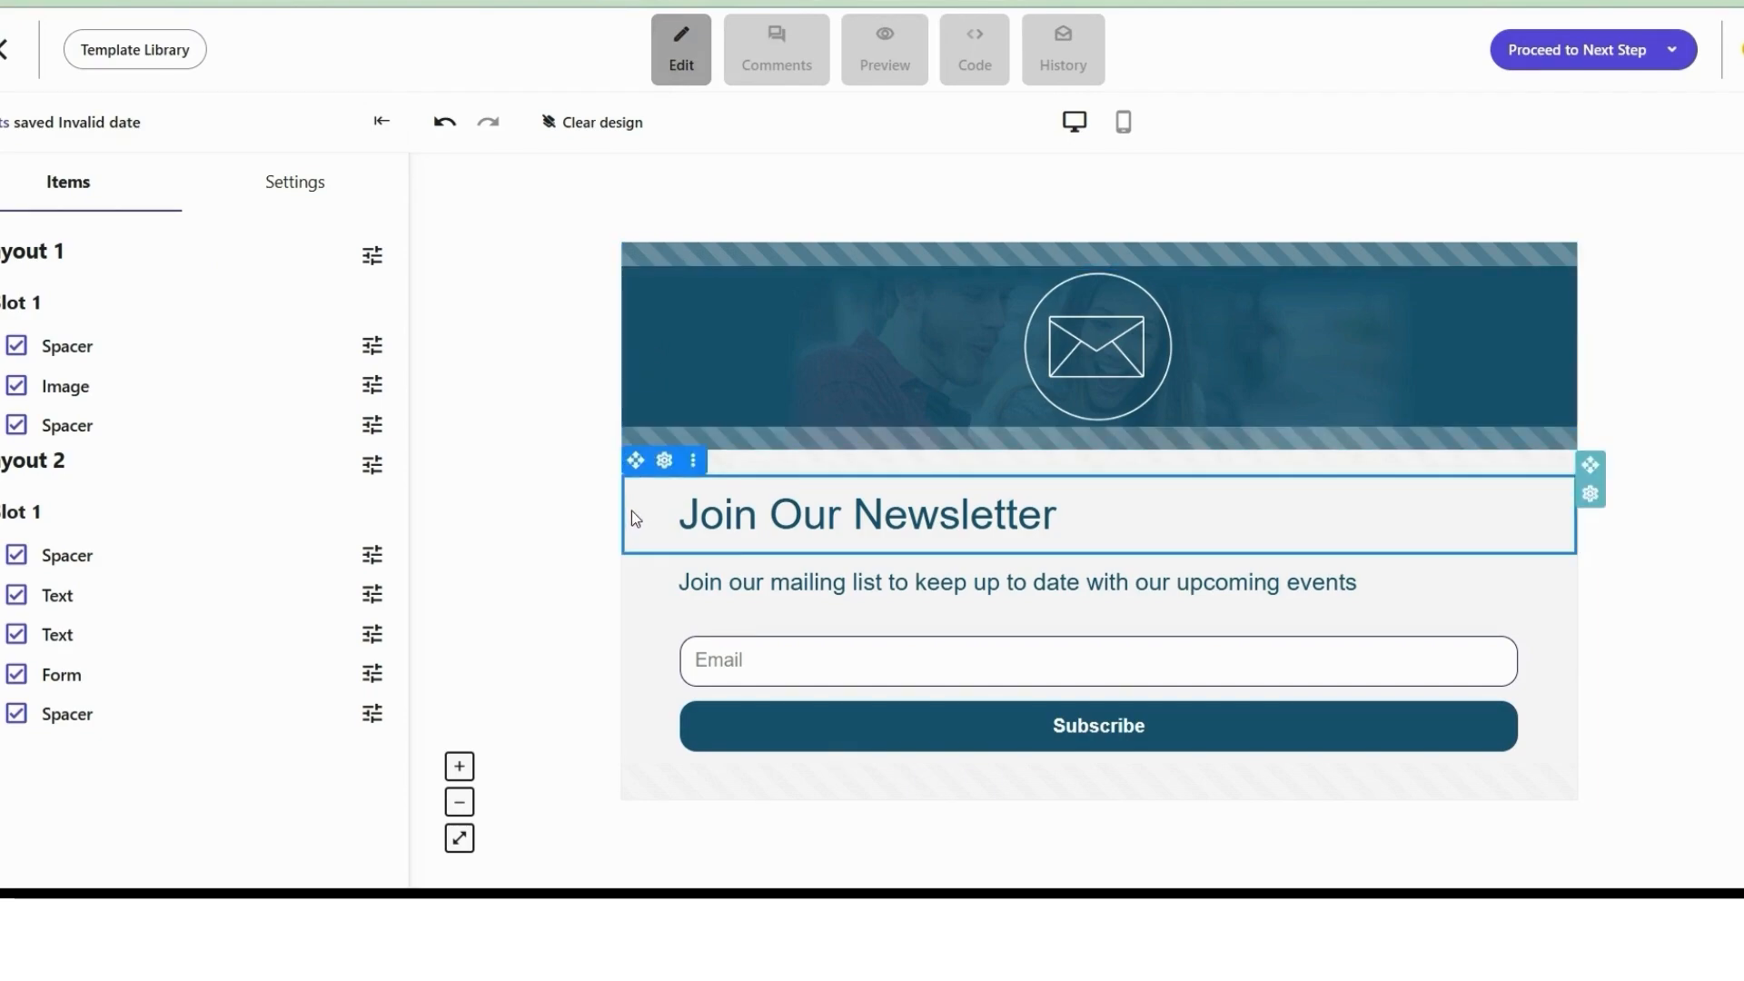
Open the form element's settings and select Subscription Form Test as its mailing list
{"action": "left_click", "coordinate": [1558, 634]}
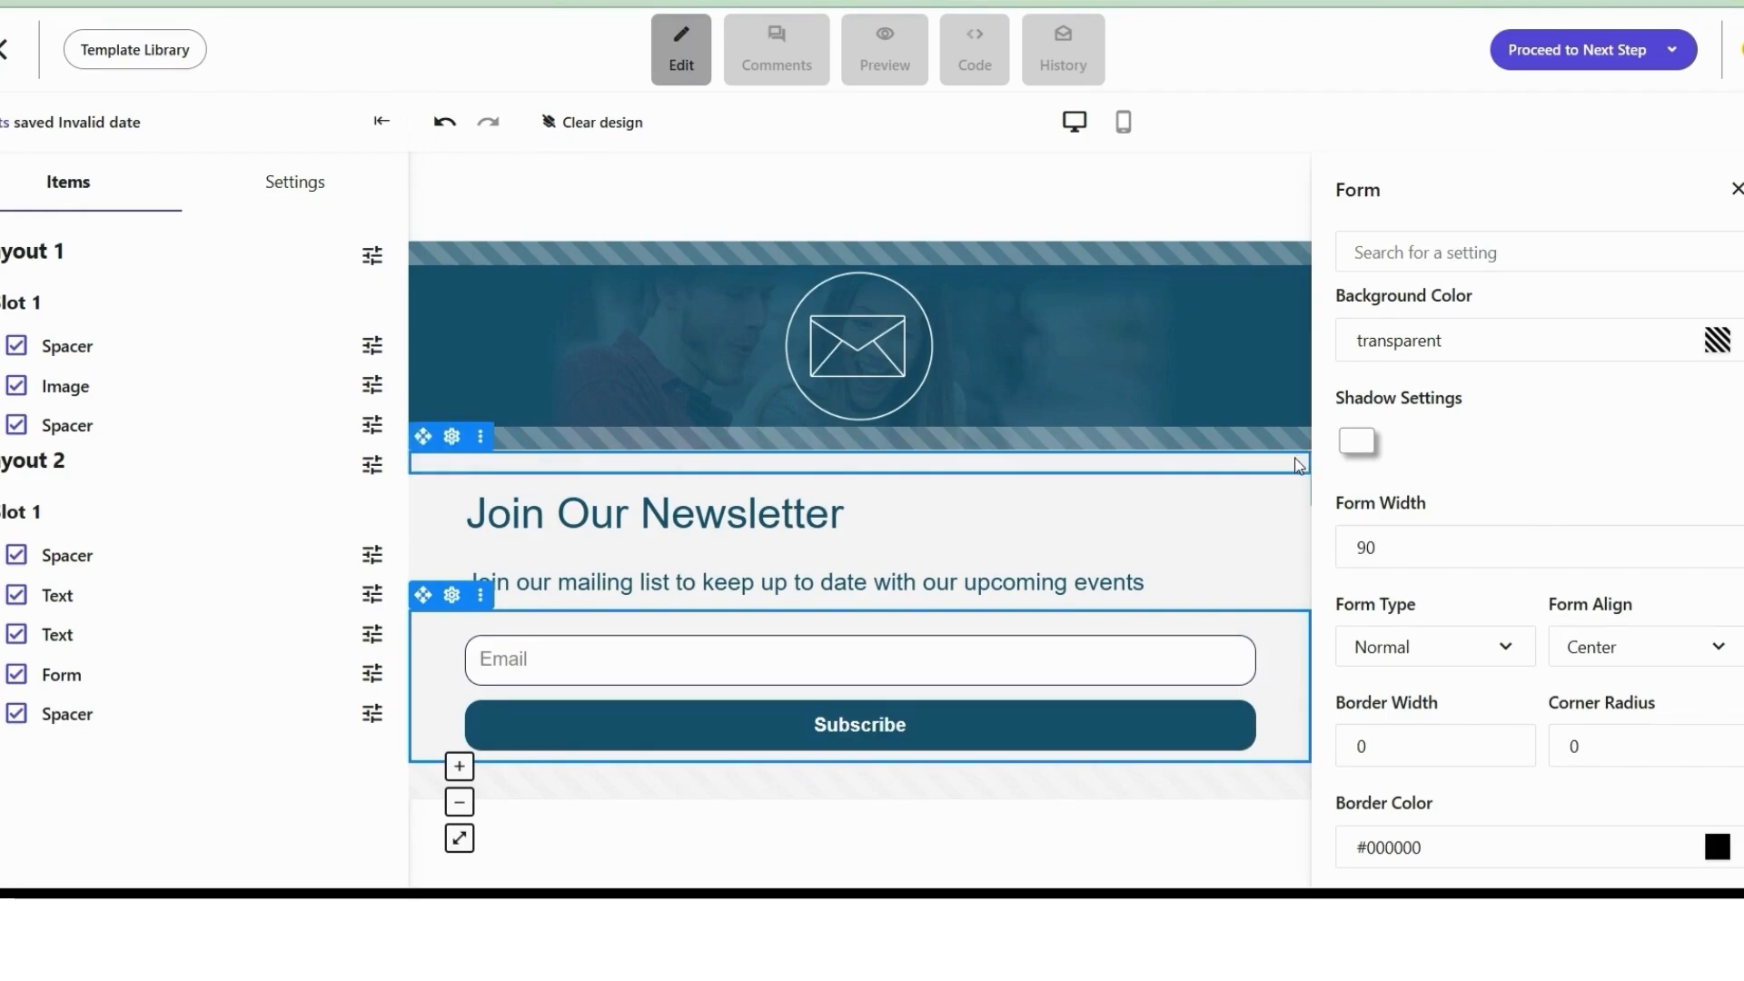
{"action": "scroll", "coordinate": [1535, 450], "scroll_direction": "down", "scroll_amount": 10}
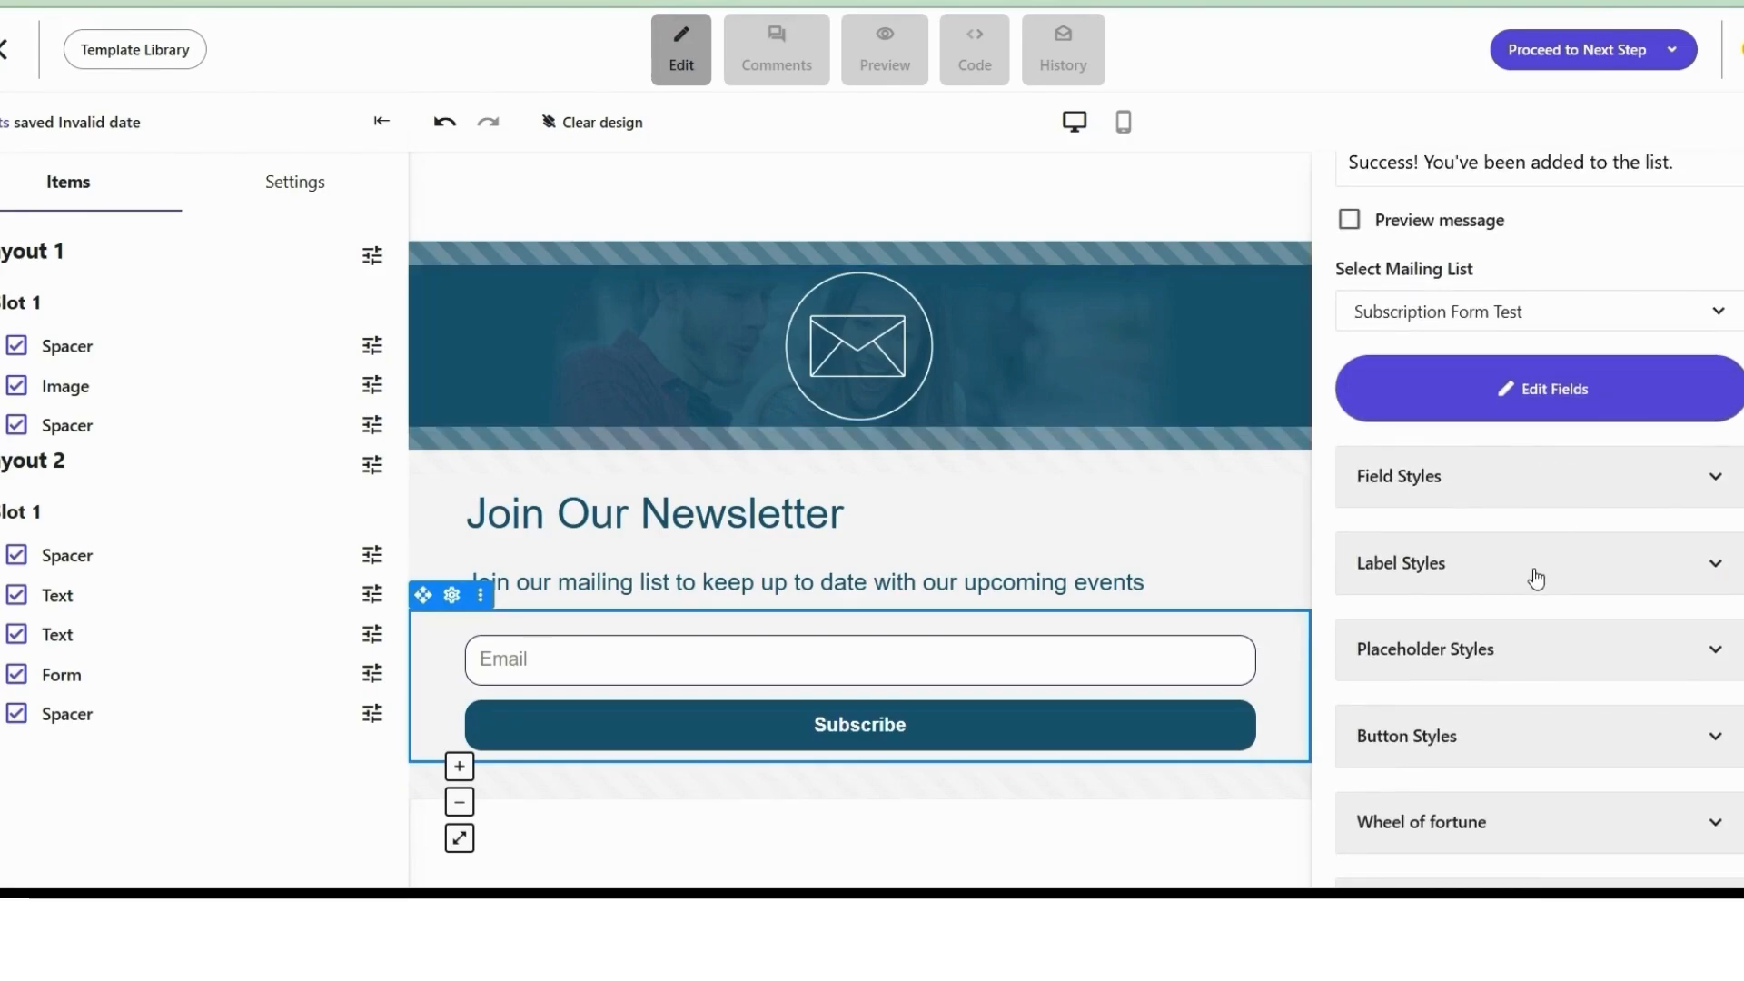
{"action": "scroll", "coordinate": [1544, 590], "scroll_direction": "down", "scroll_amount": 1}
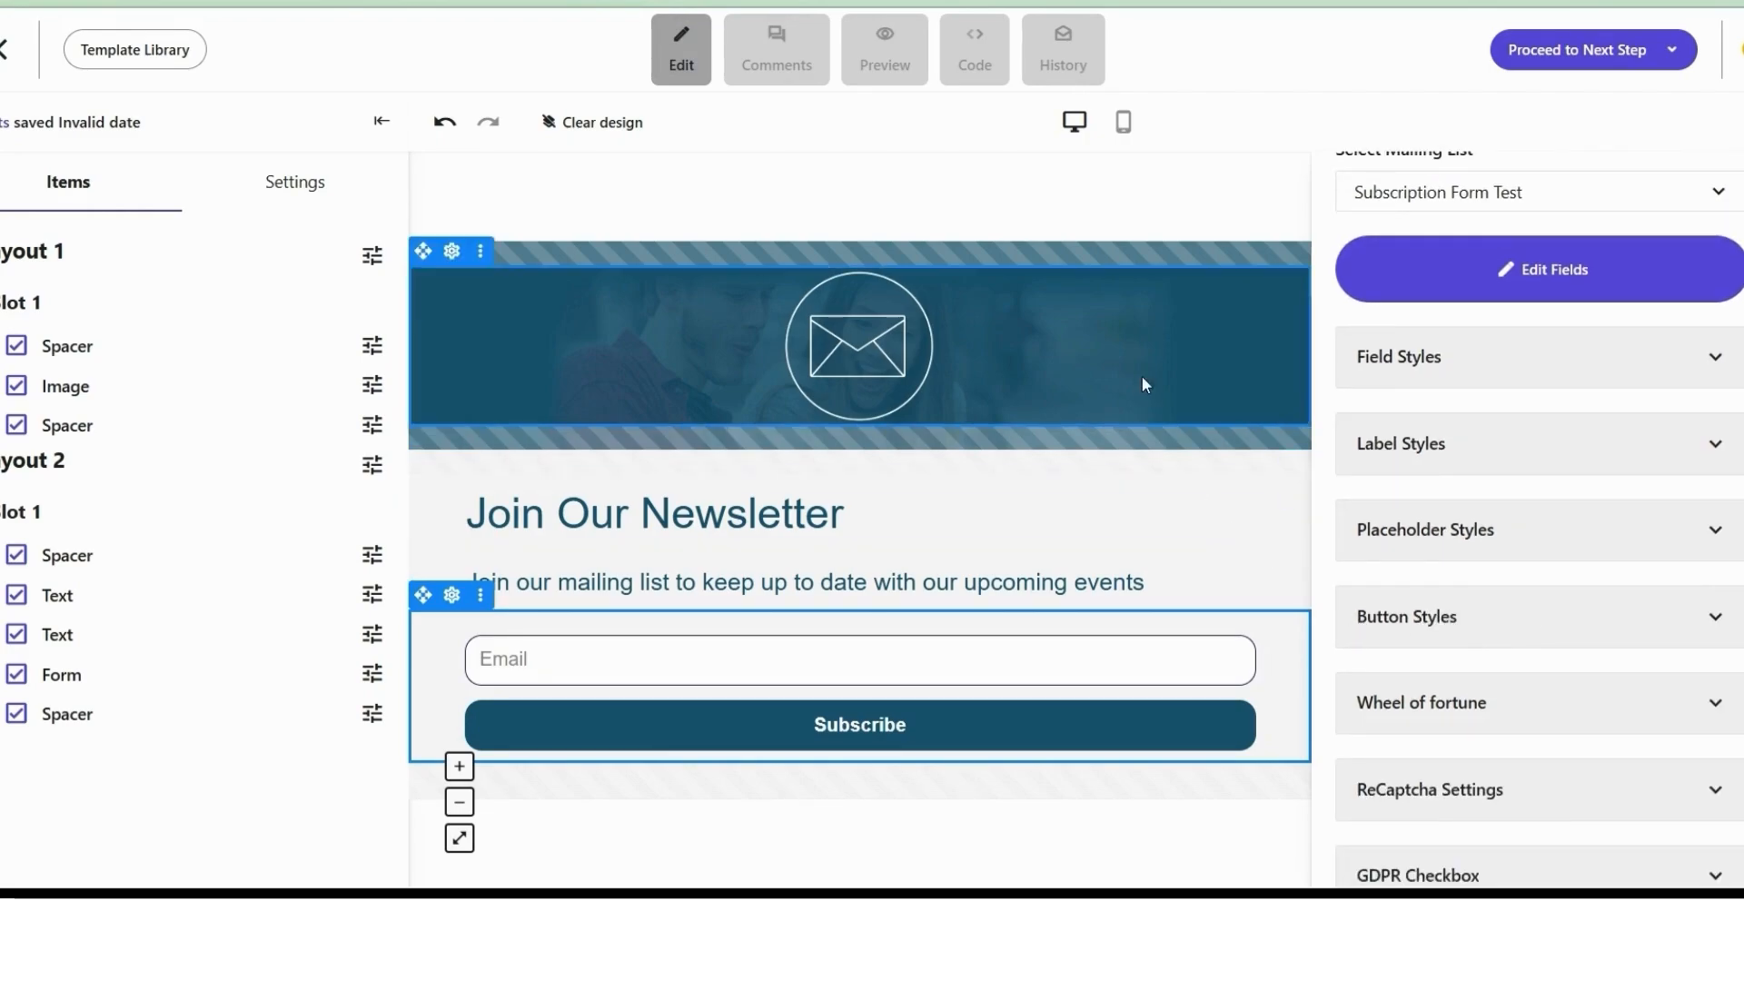
{"action": "scroll", "coordinate": [1658, 447], "scroll_direction": "up", "scroll_amount": 2}
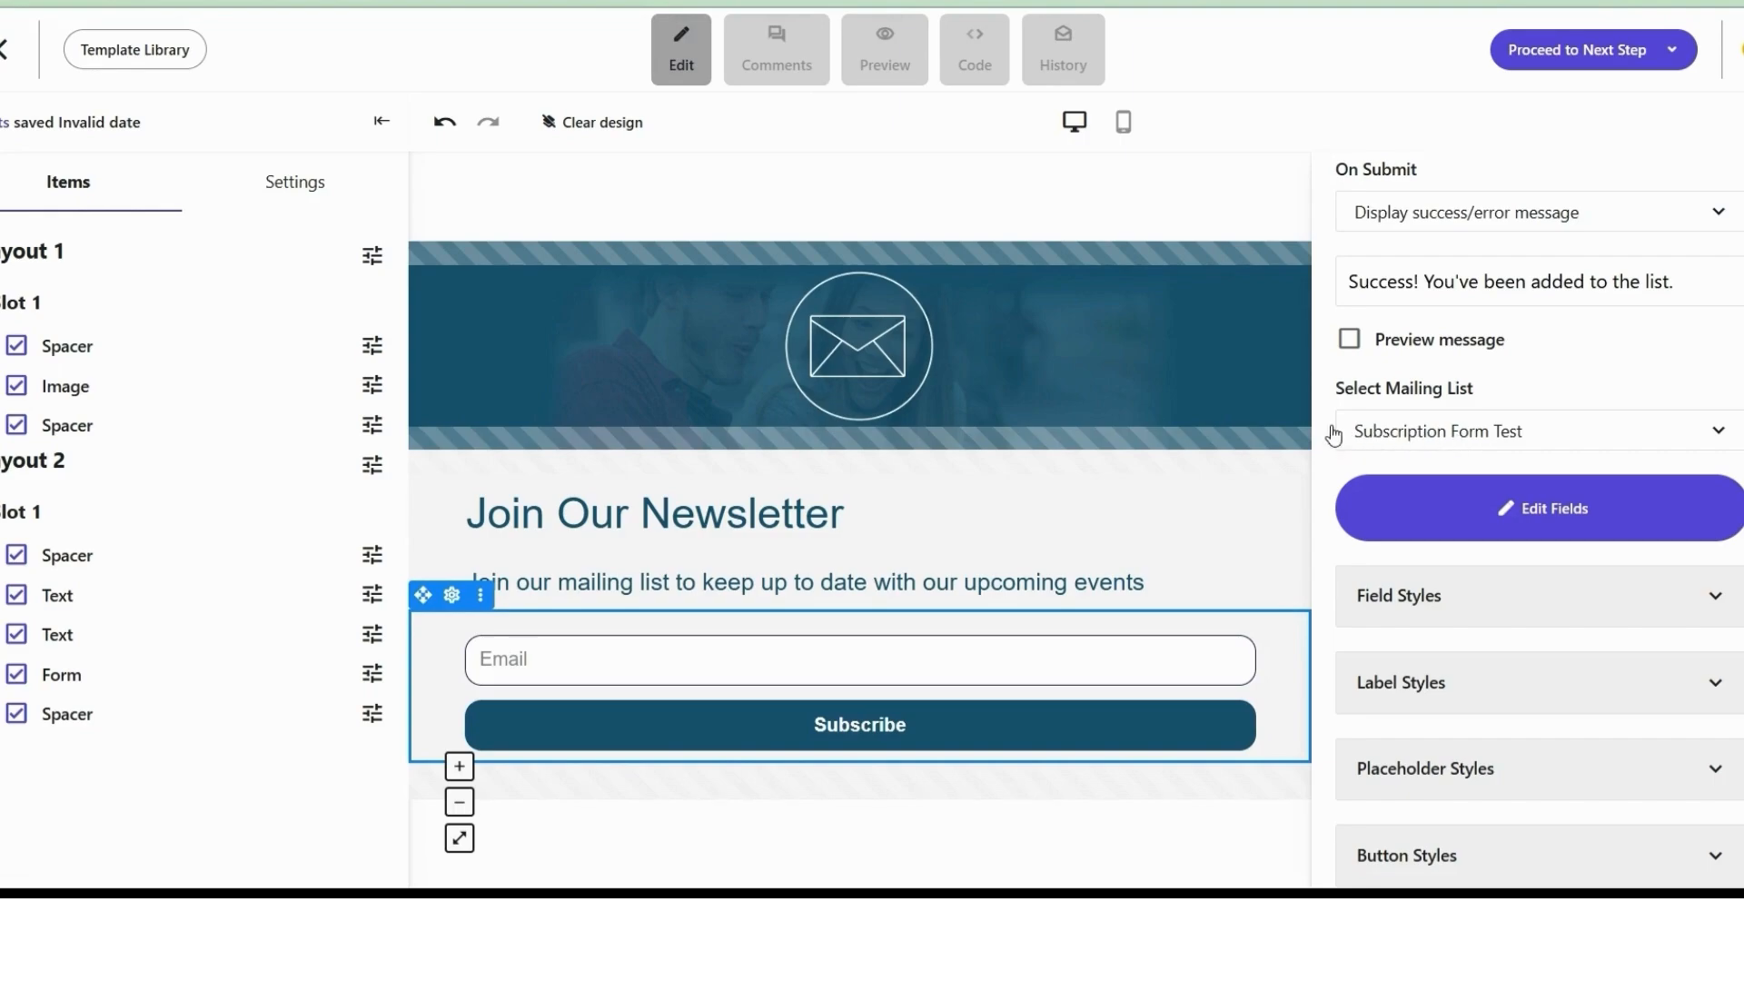
{"action": "left_click", "coordinate": [1453, 442]}
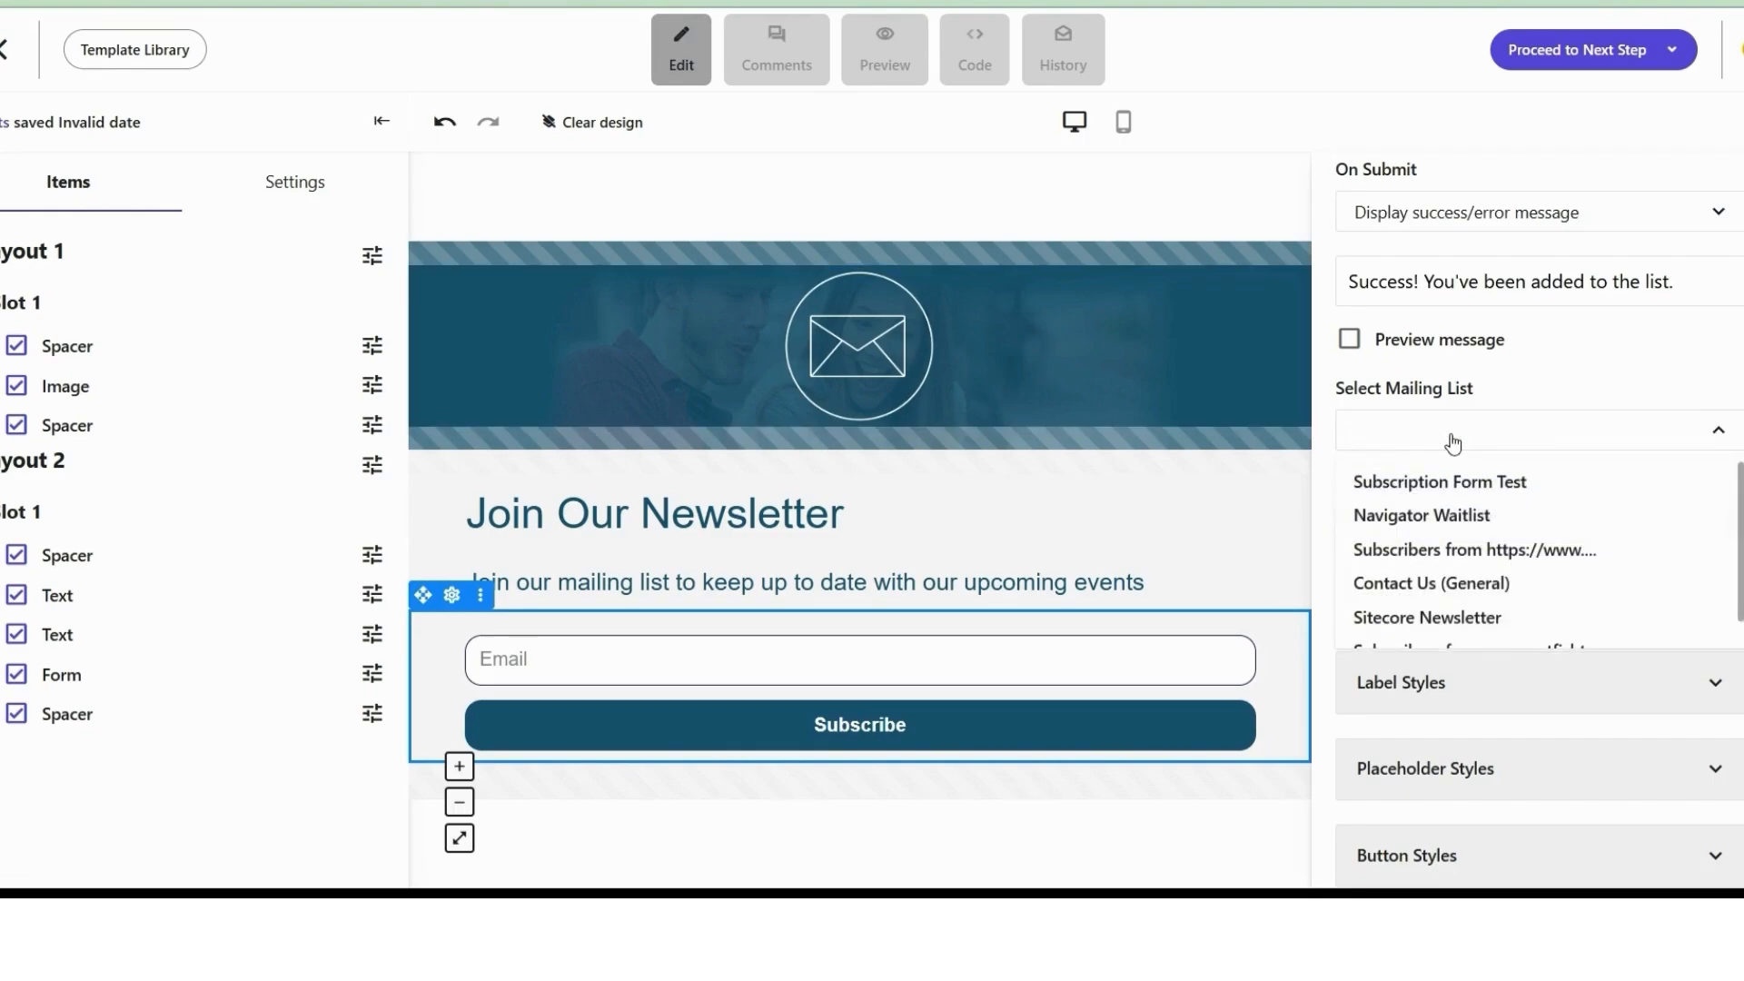
{"action": "left_click", "coordinate": [1447, 473]}
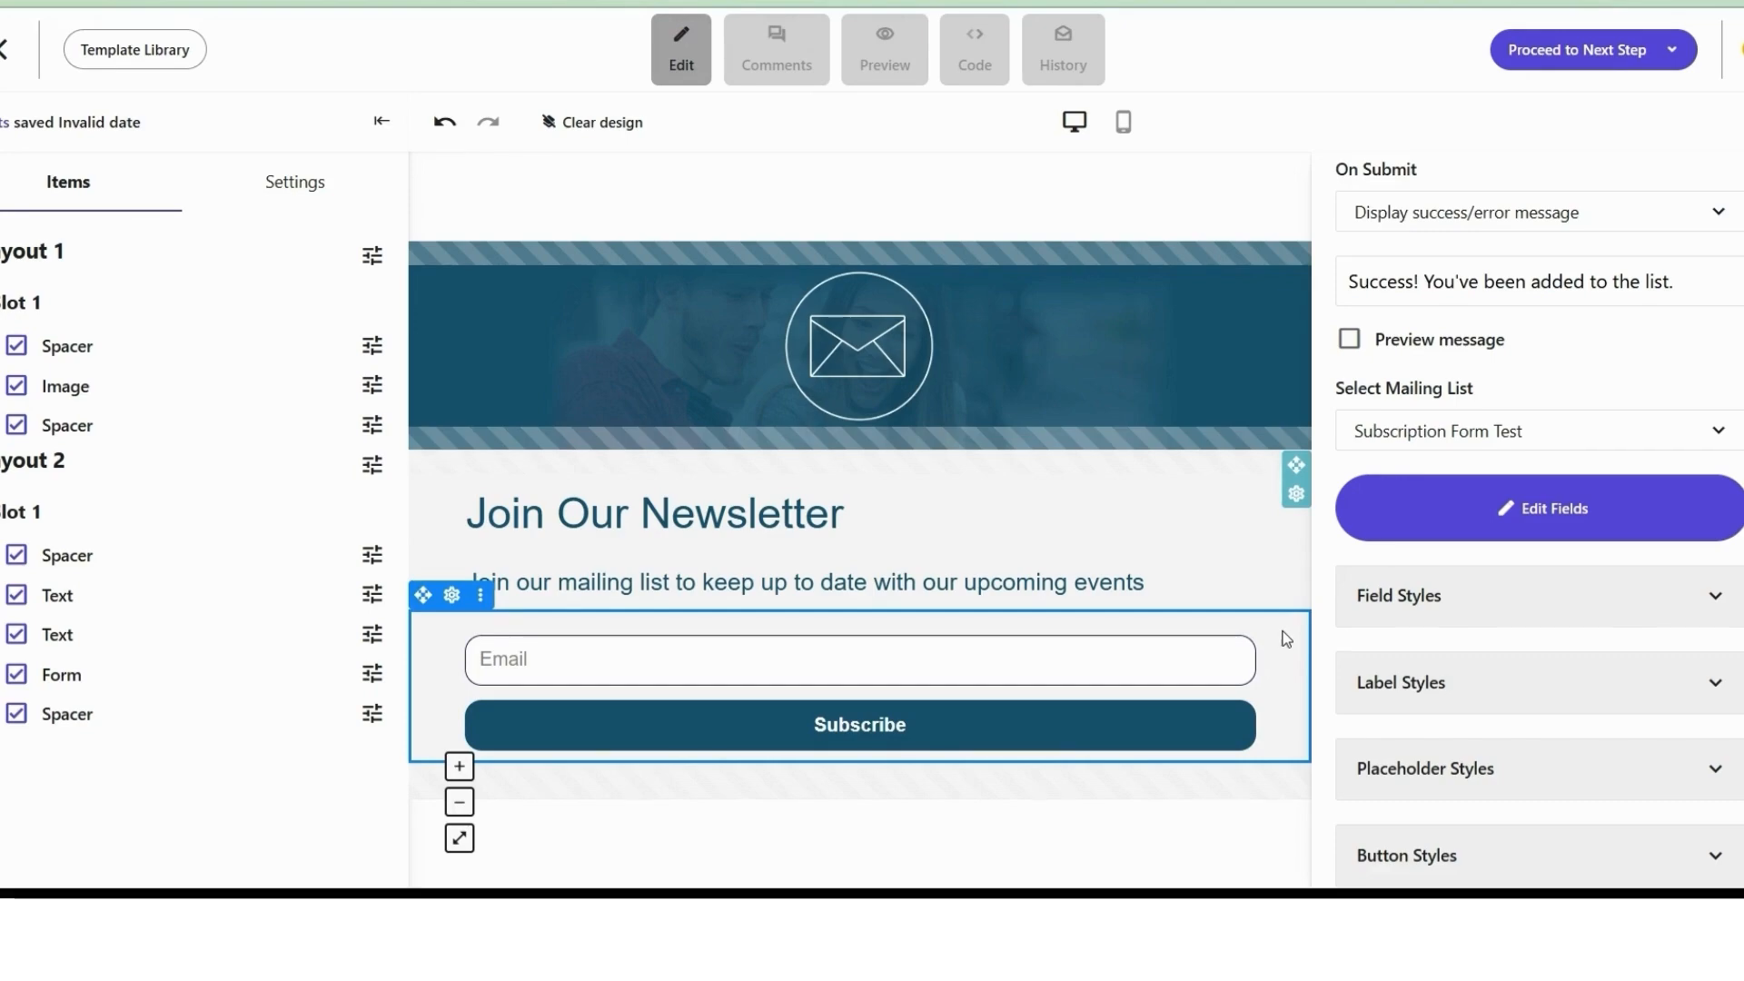
Enable the Name and Location custom fields in the form alongside Email
{"action": "left_click", "coordinate": [1472, 527]}
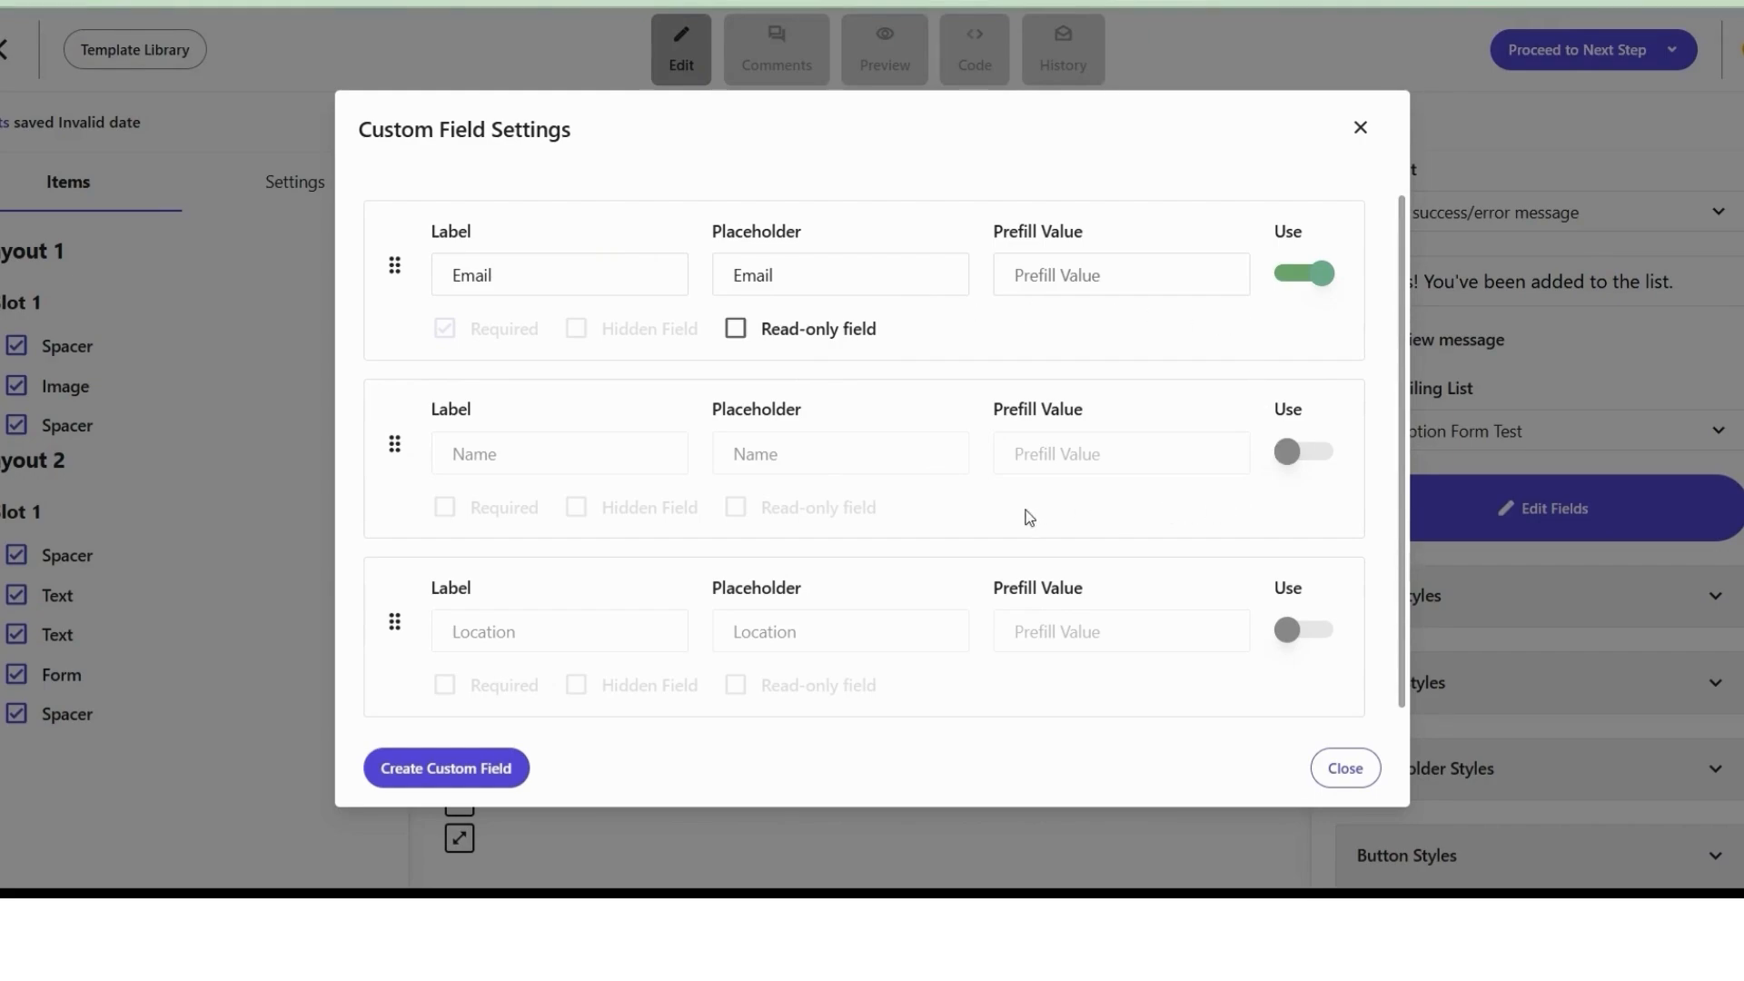
{"action": "left_click", "coordinate": [1316, 456]}
{"action": "left_click", "coordinate": [1326, 639]}
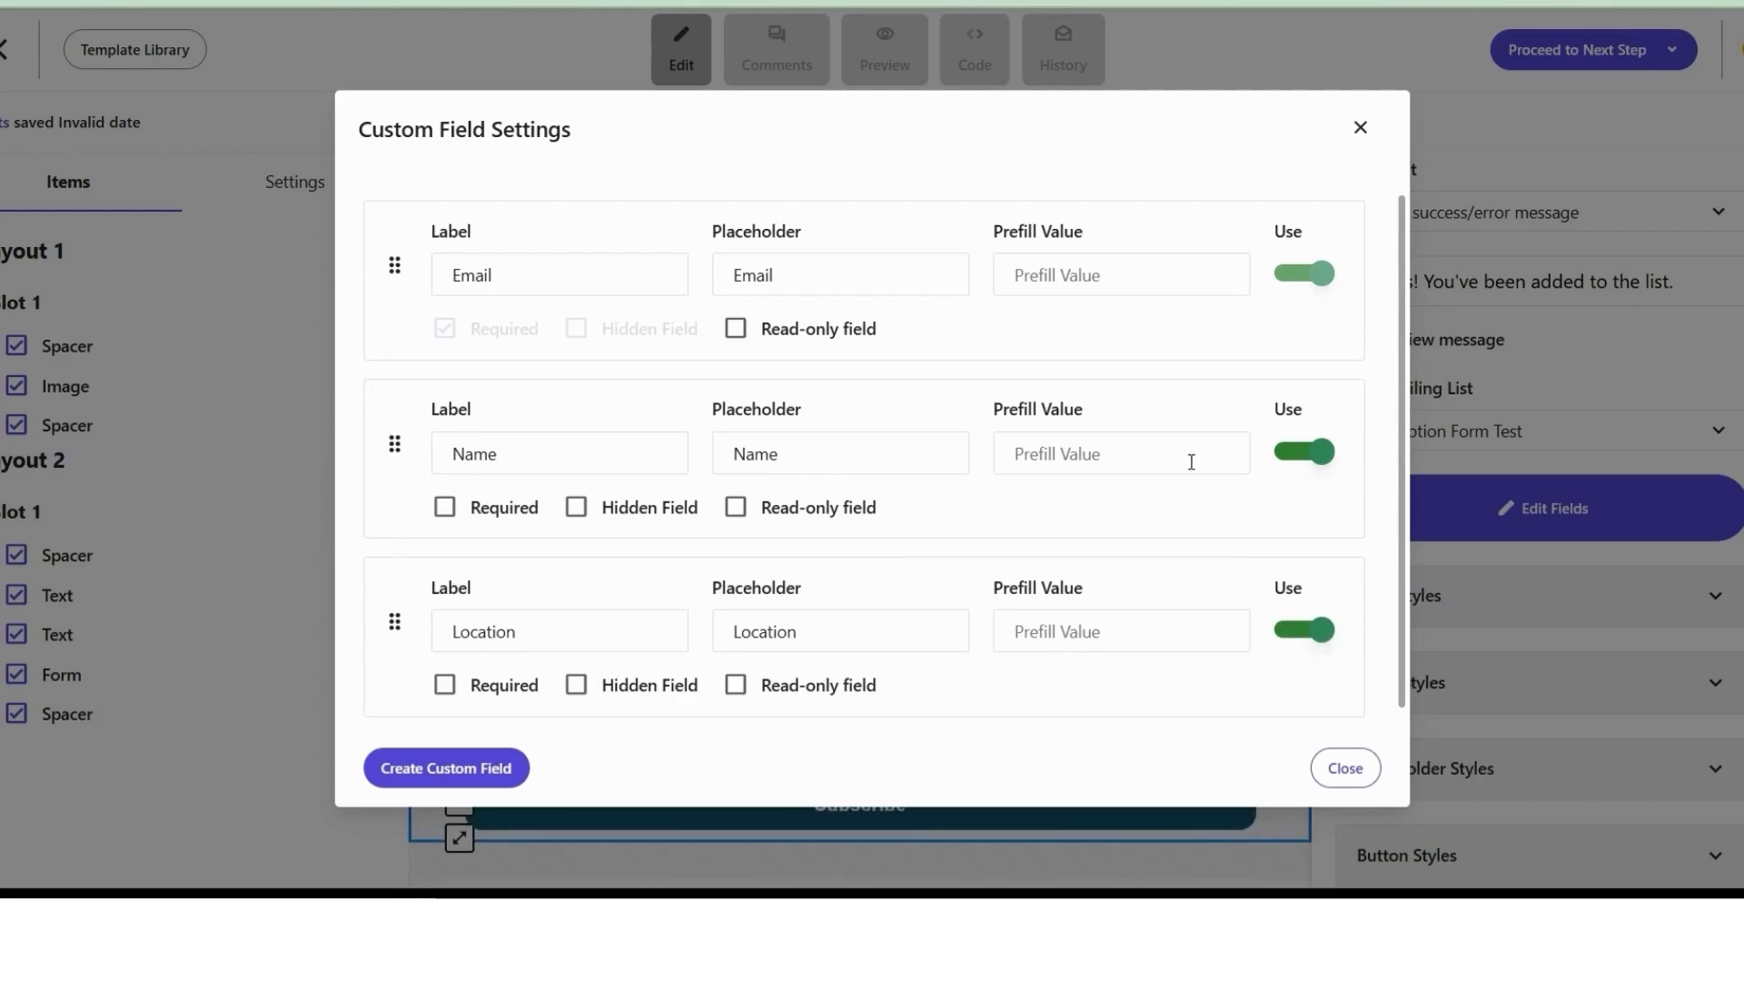
{"action": "scroll", "coordinate": [949, 607], "scroll_direction": "down", "scroll_amount": 1}
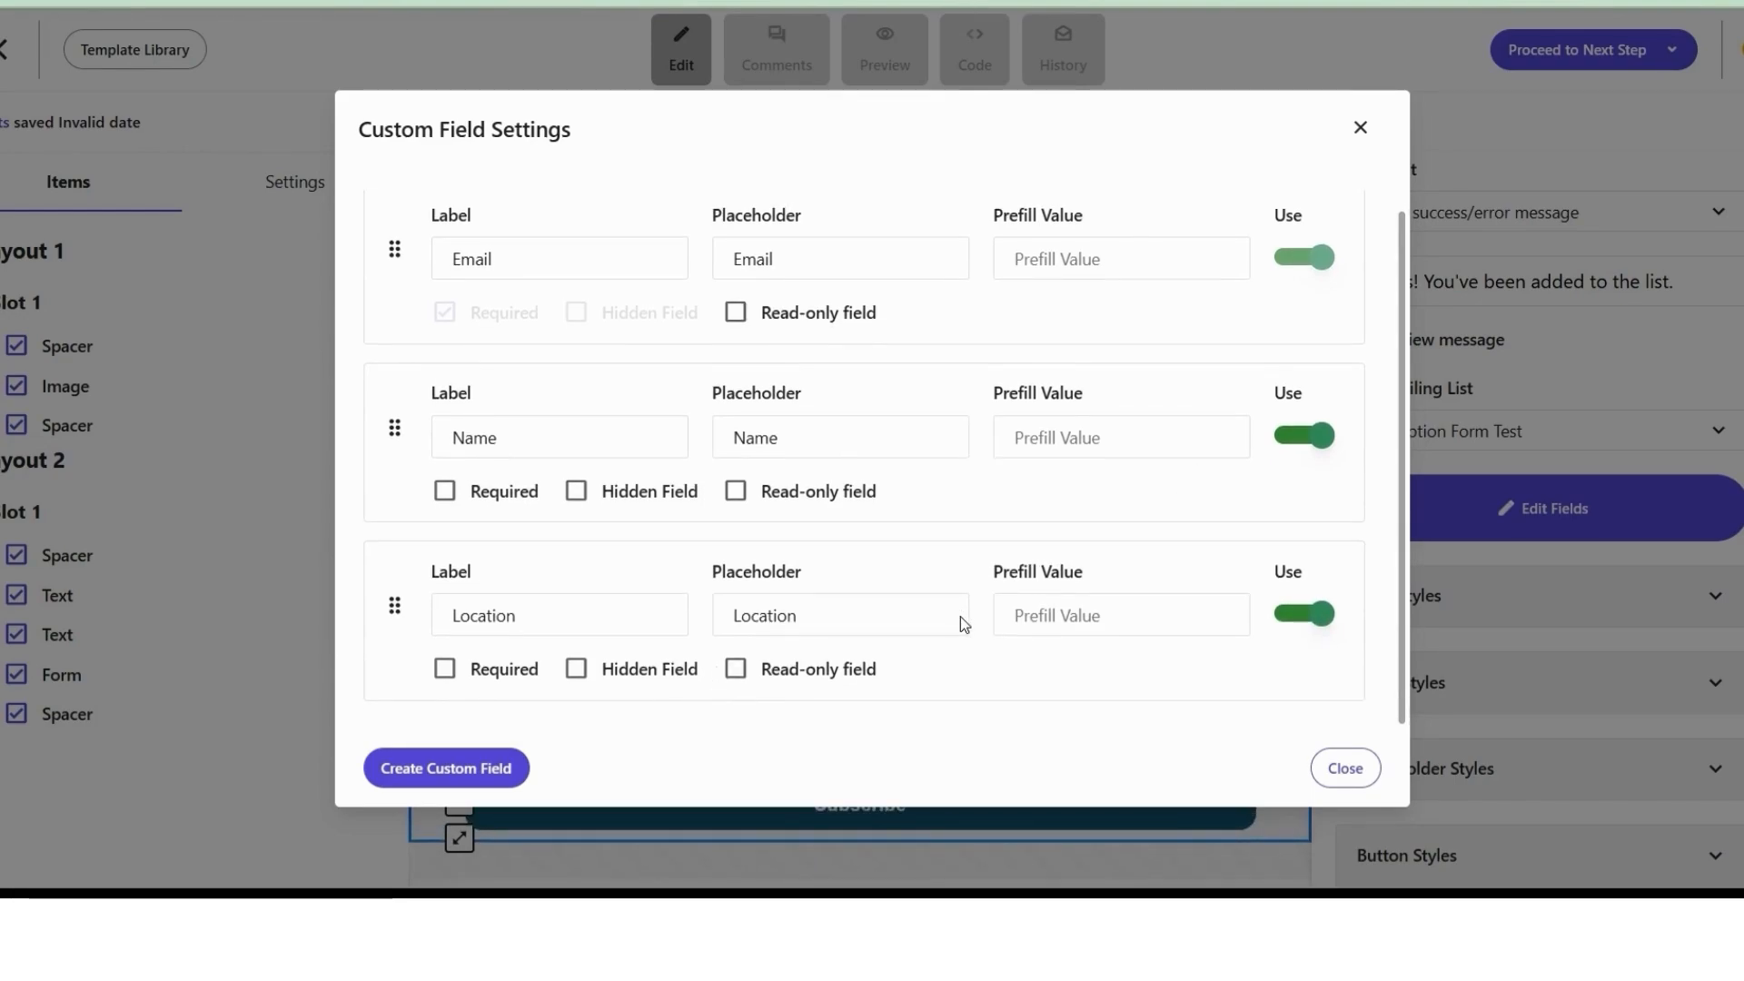
{"action": "scroll", "coordinate": [960, 616], "scroll_direction": "up", "scroll_amount": 1}
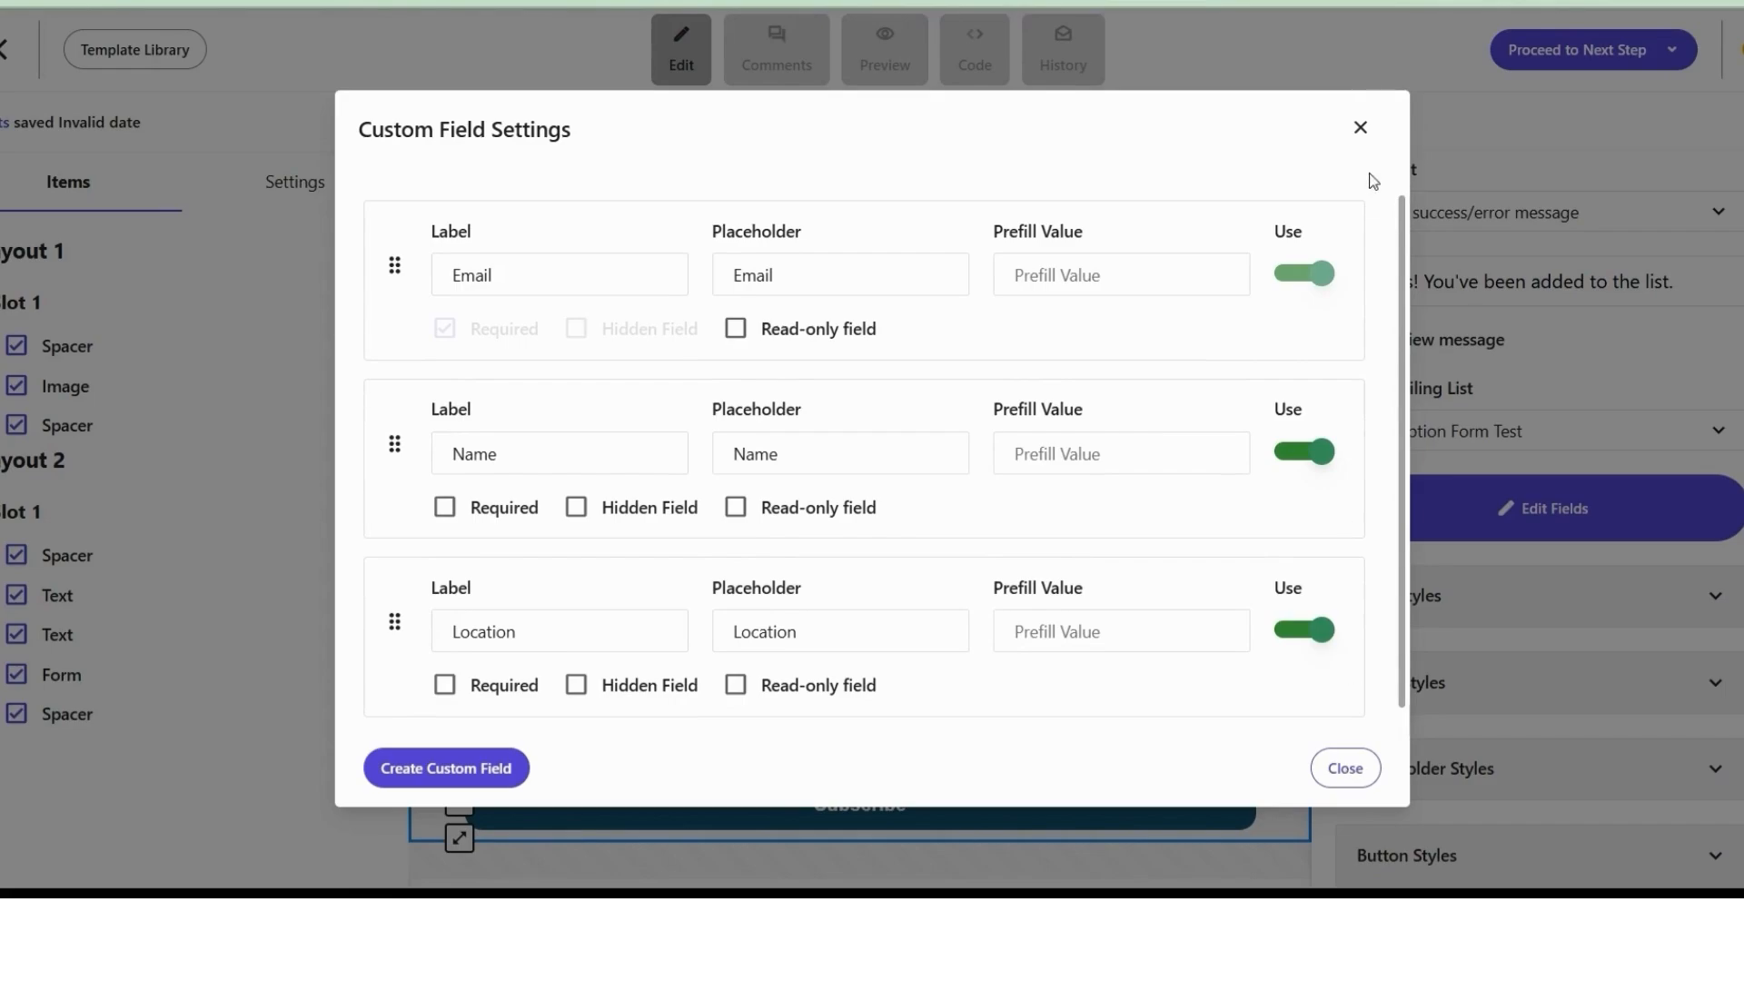
{"action": "left_click", "coordinate": [1340, 769]}
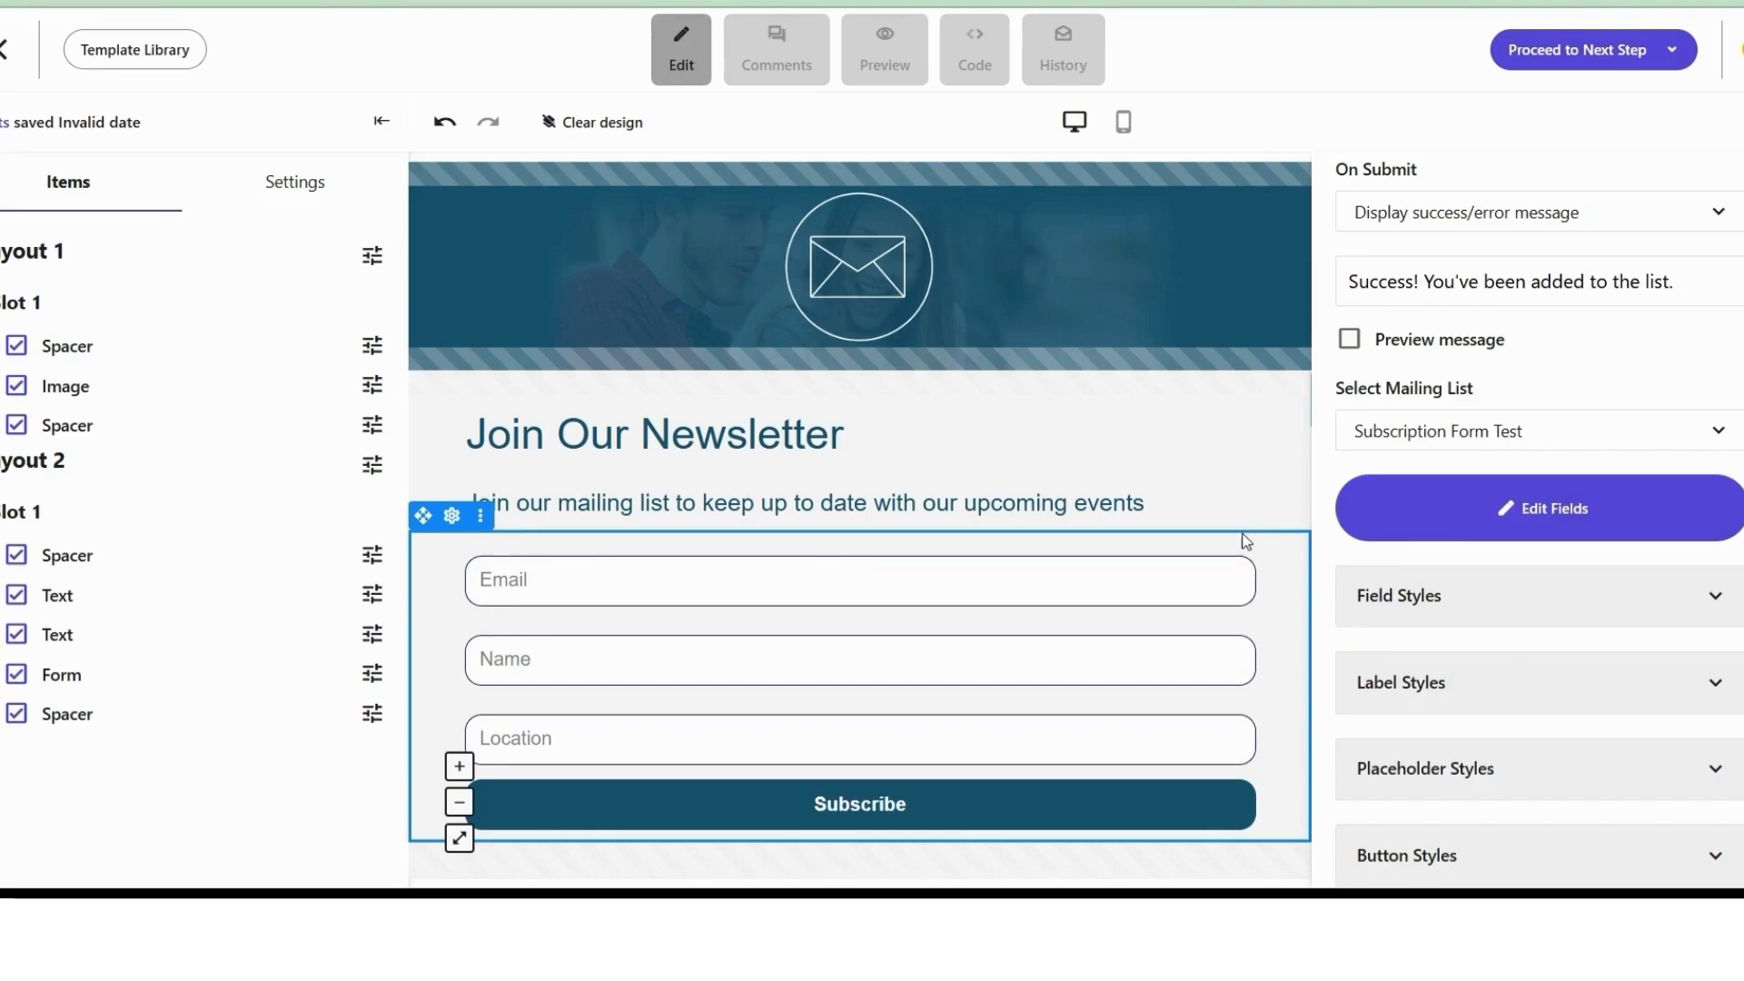
Enable ReCaptcha for the newsletter form
{"action": "scroll", "coordinate": [1470, 560], "scroll_direction": "down", "scroll_amount": 1}
{"action": "scroll", "coordinate": [1470, 561], "scroll_direction": "down", "scroll_amount": 2}
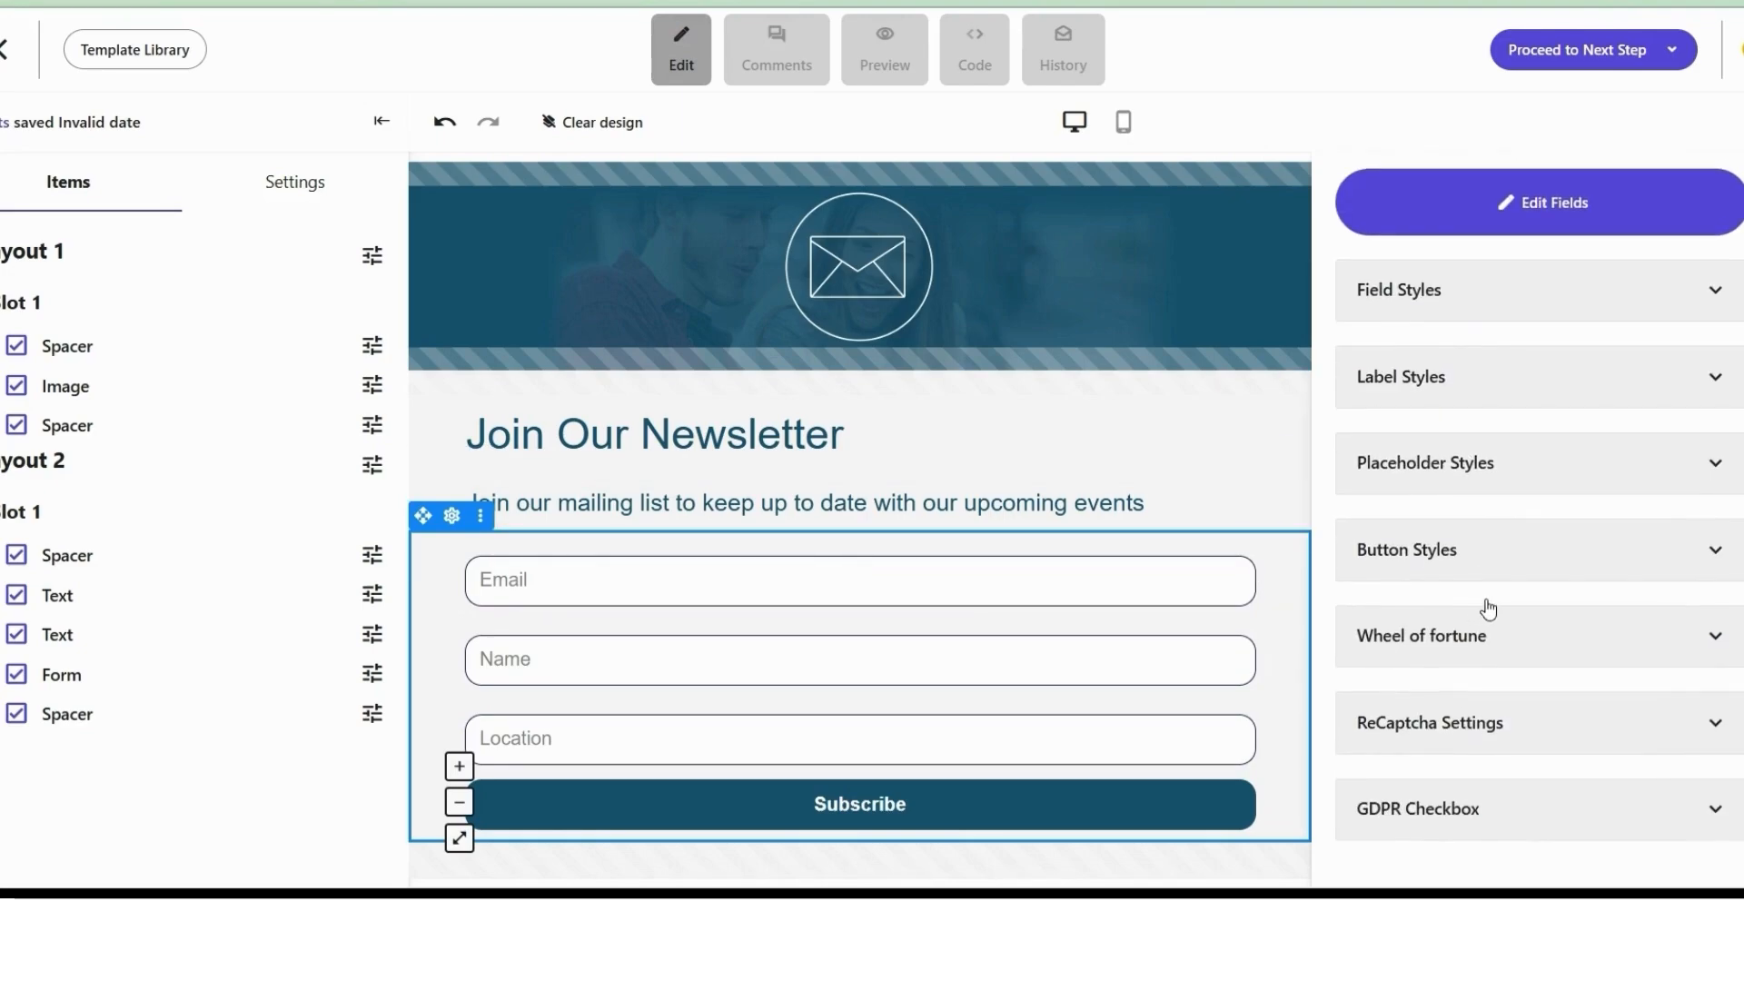
{"action": "left_click", "coordinate": [1551, 736]}
{"action": "scroll", "coordinate": [1525, 721], "scroll_direction": "down", "scroll_amount": 1}
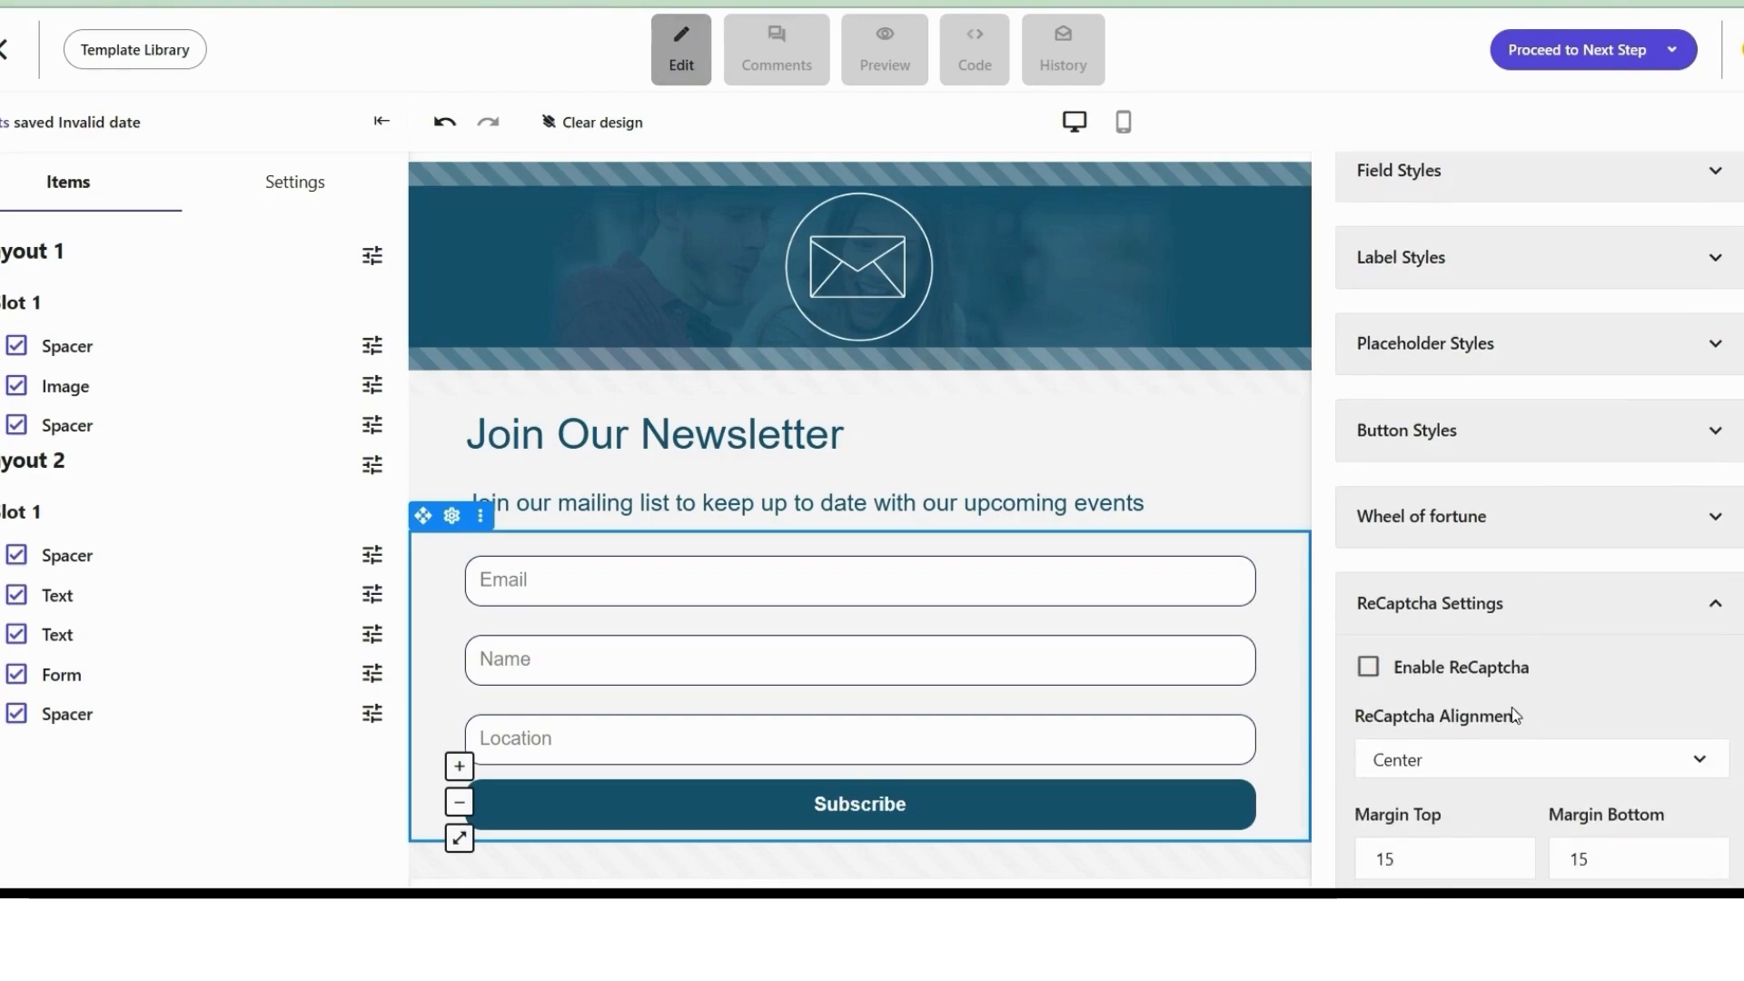
{"action": "left_click", "coordinate": [1368, 669]}
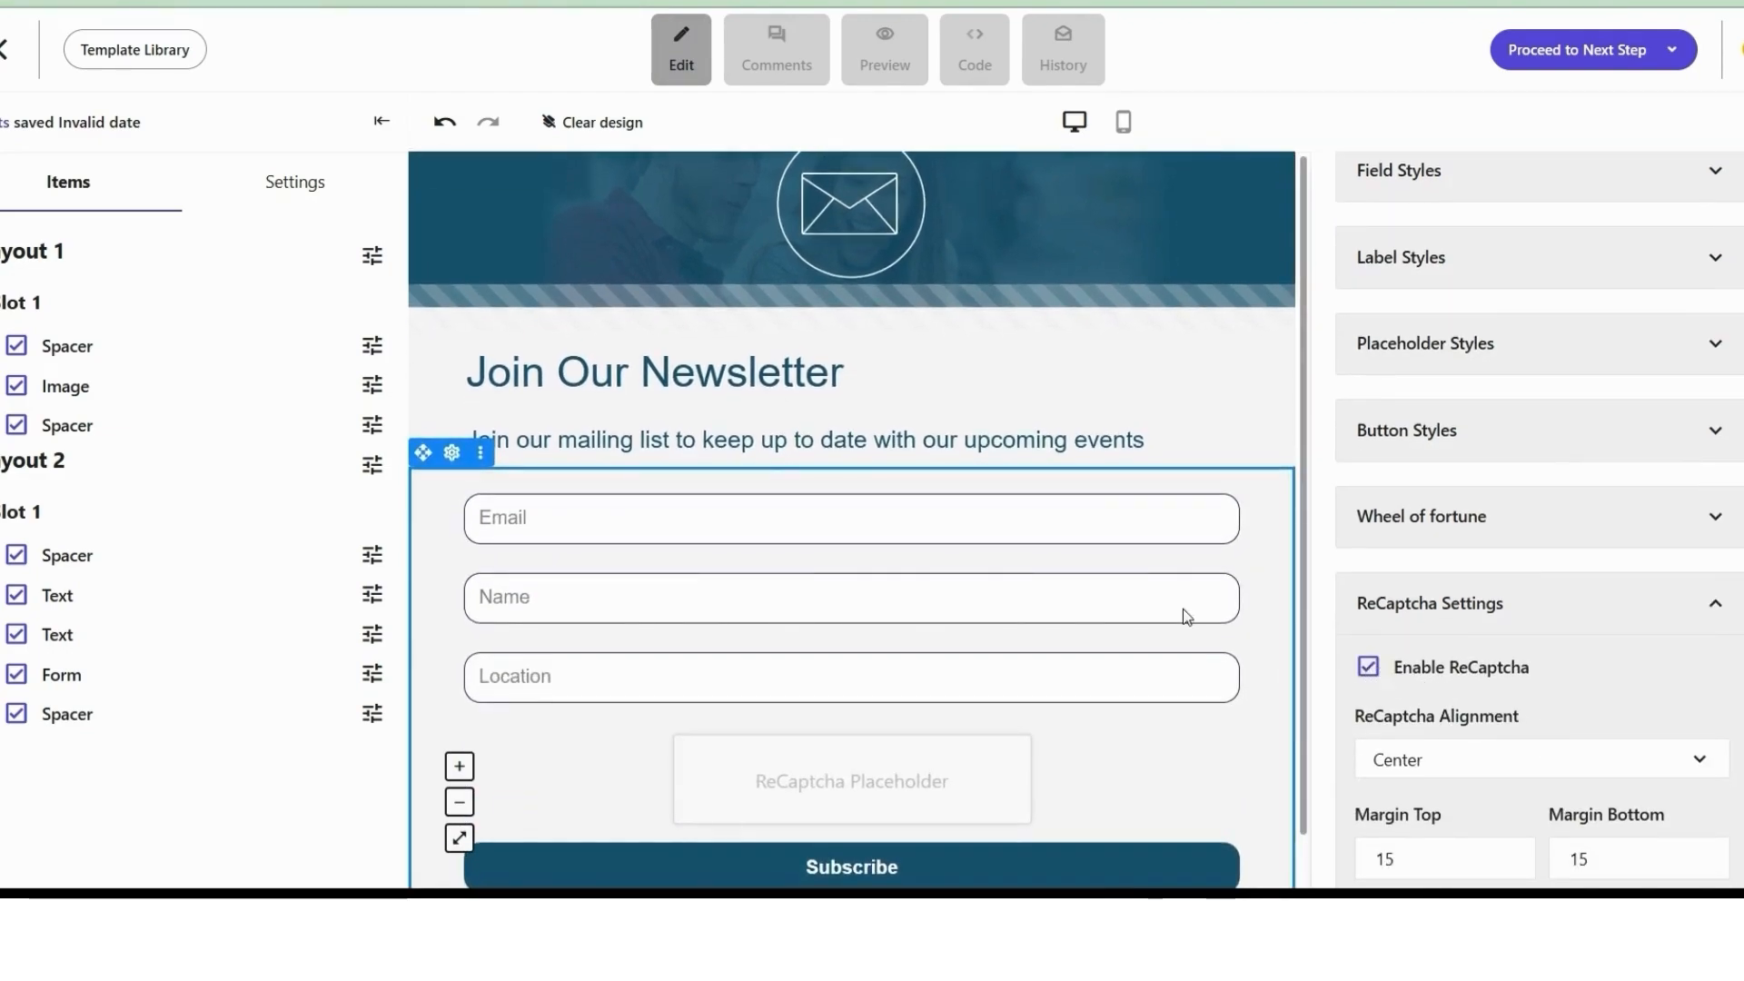
Add a GDPR checkbox to the newsletter form
{"action": "scroll", "coordinate": [1179, 613], "scroll_direction": "down", "scroll_amount": 1}
{"action": "scroll", "coordinate": [1485, 689], "scroll_direction": "down", "scroll_amount": 2}
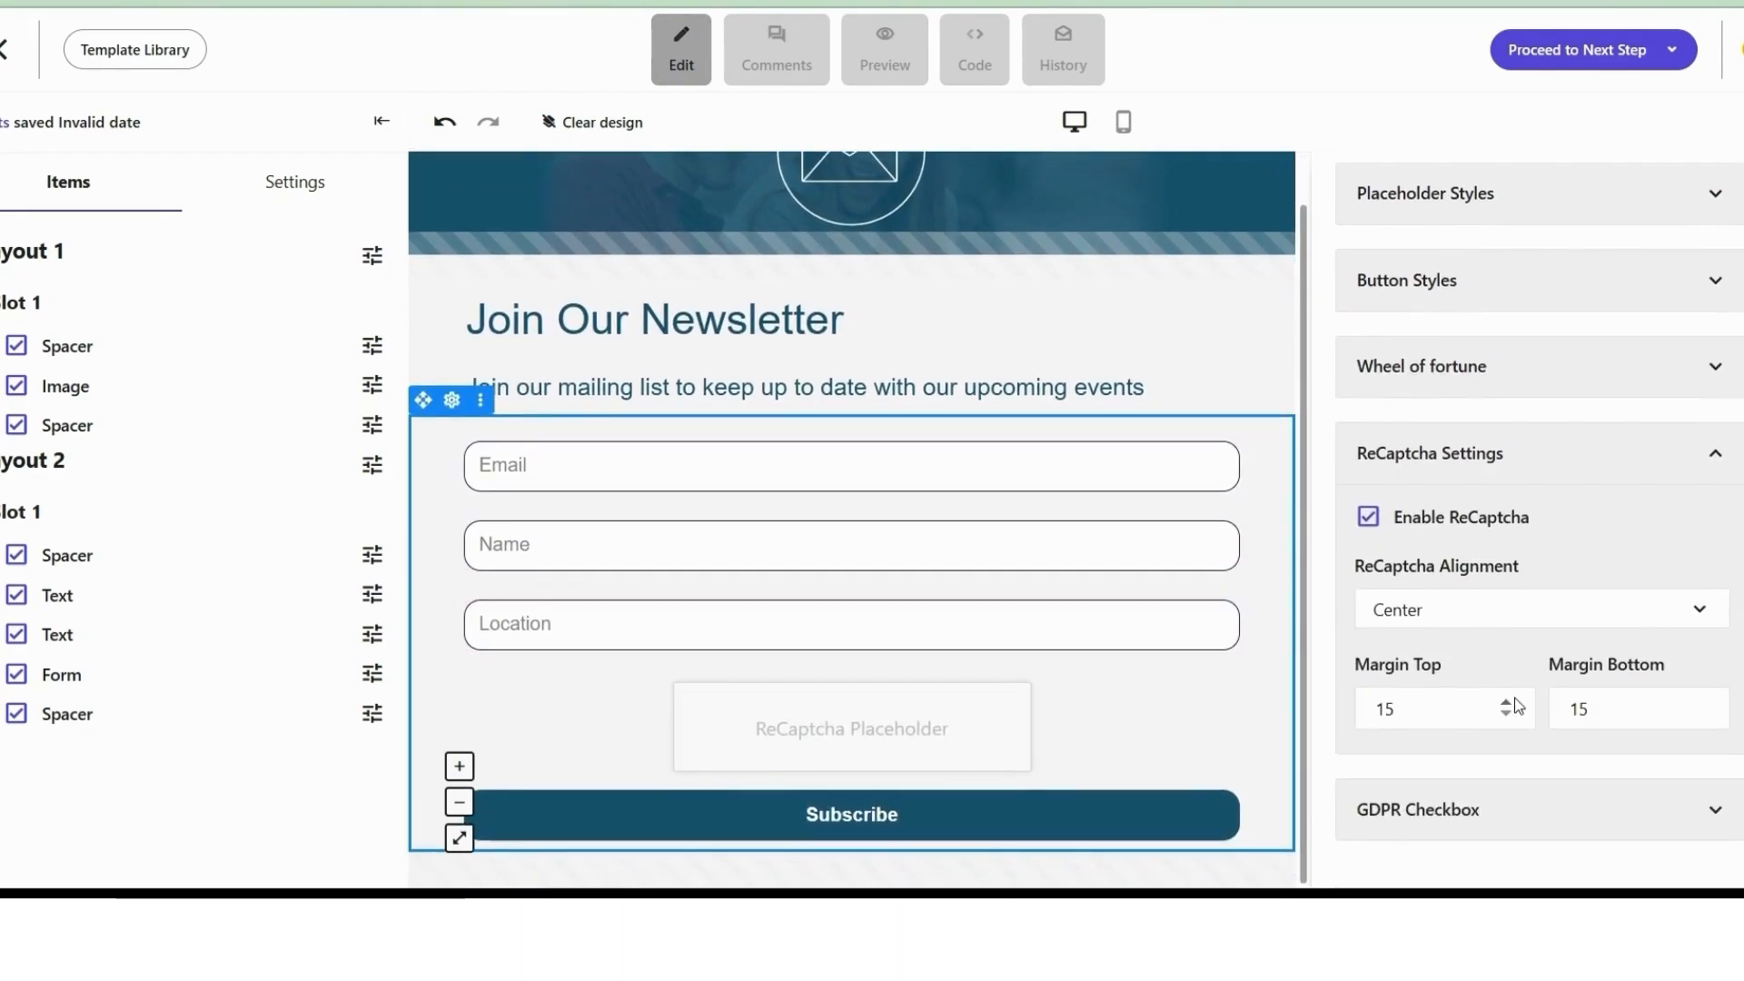
{"action": "left_click", "coordinate": [1503, 808]}
{"action": "scroll", "coordinate": [1398, 790], "scroll_direction": "down", "scroll_amount": 1}
{"action": "left_click", "coordinate": [1397, 795]}
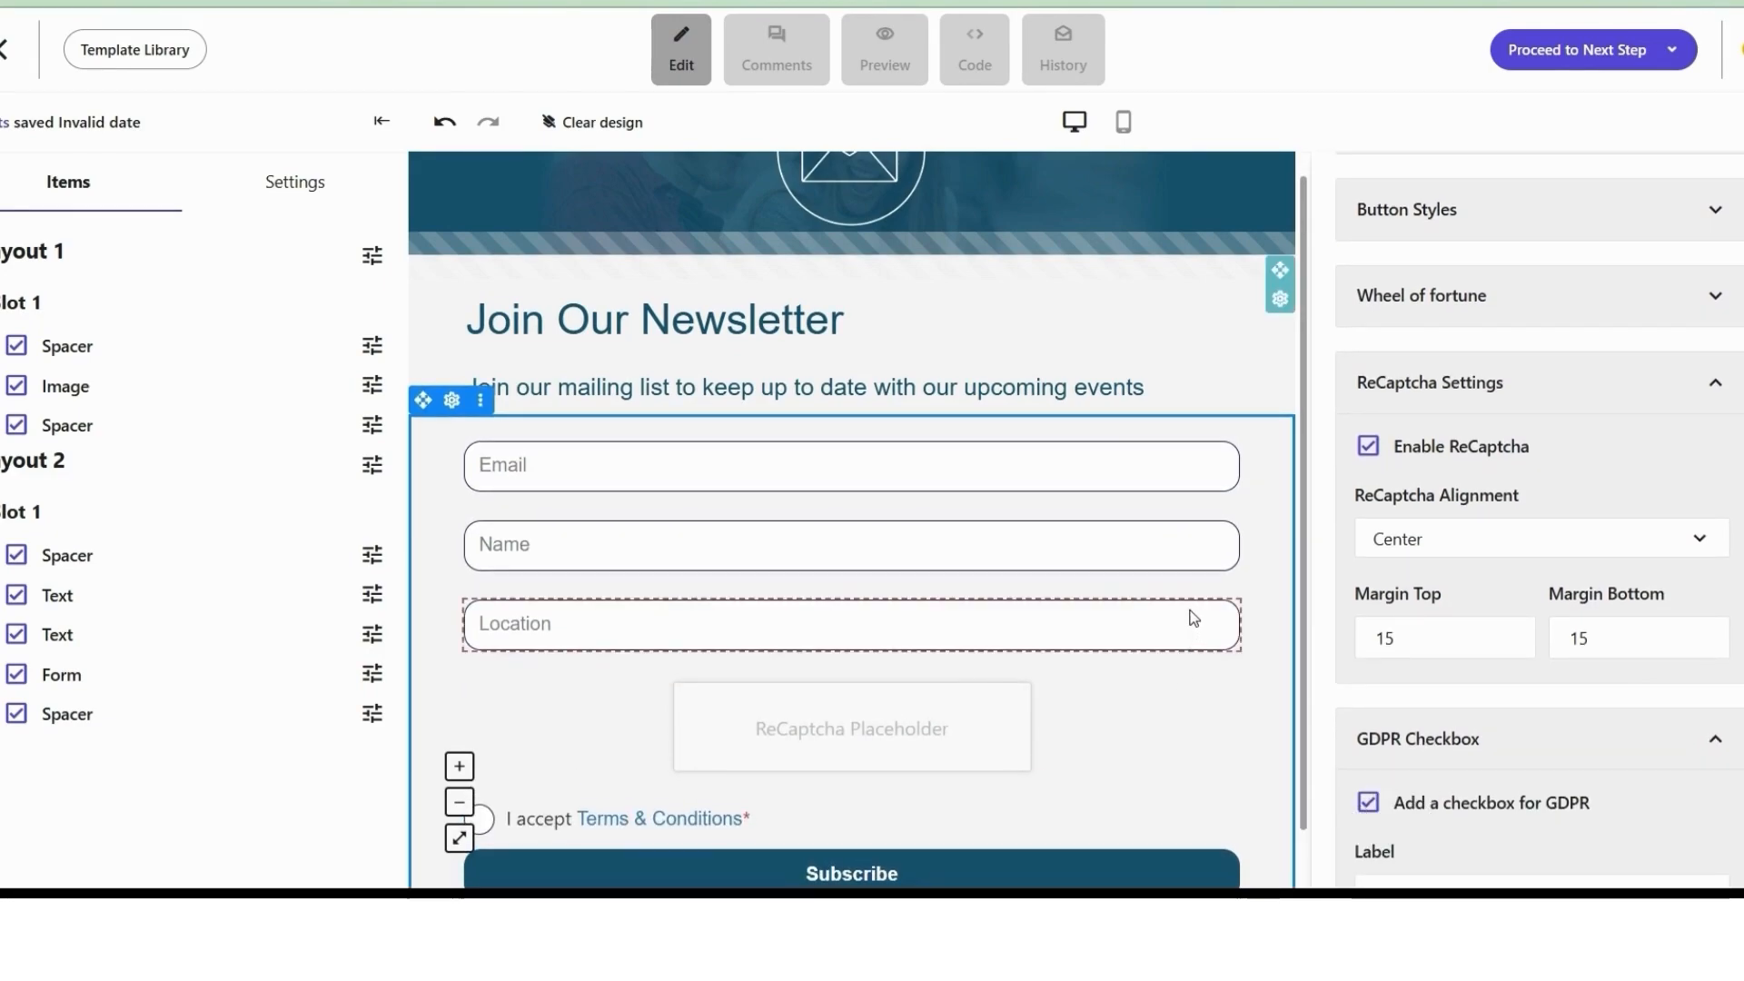
Save the design to proceed to the visibility settings and add a conditional rule for showing the form
{"action": "left_click", "coordinate": [1569, 64]}
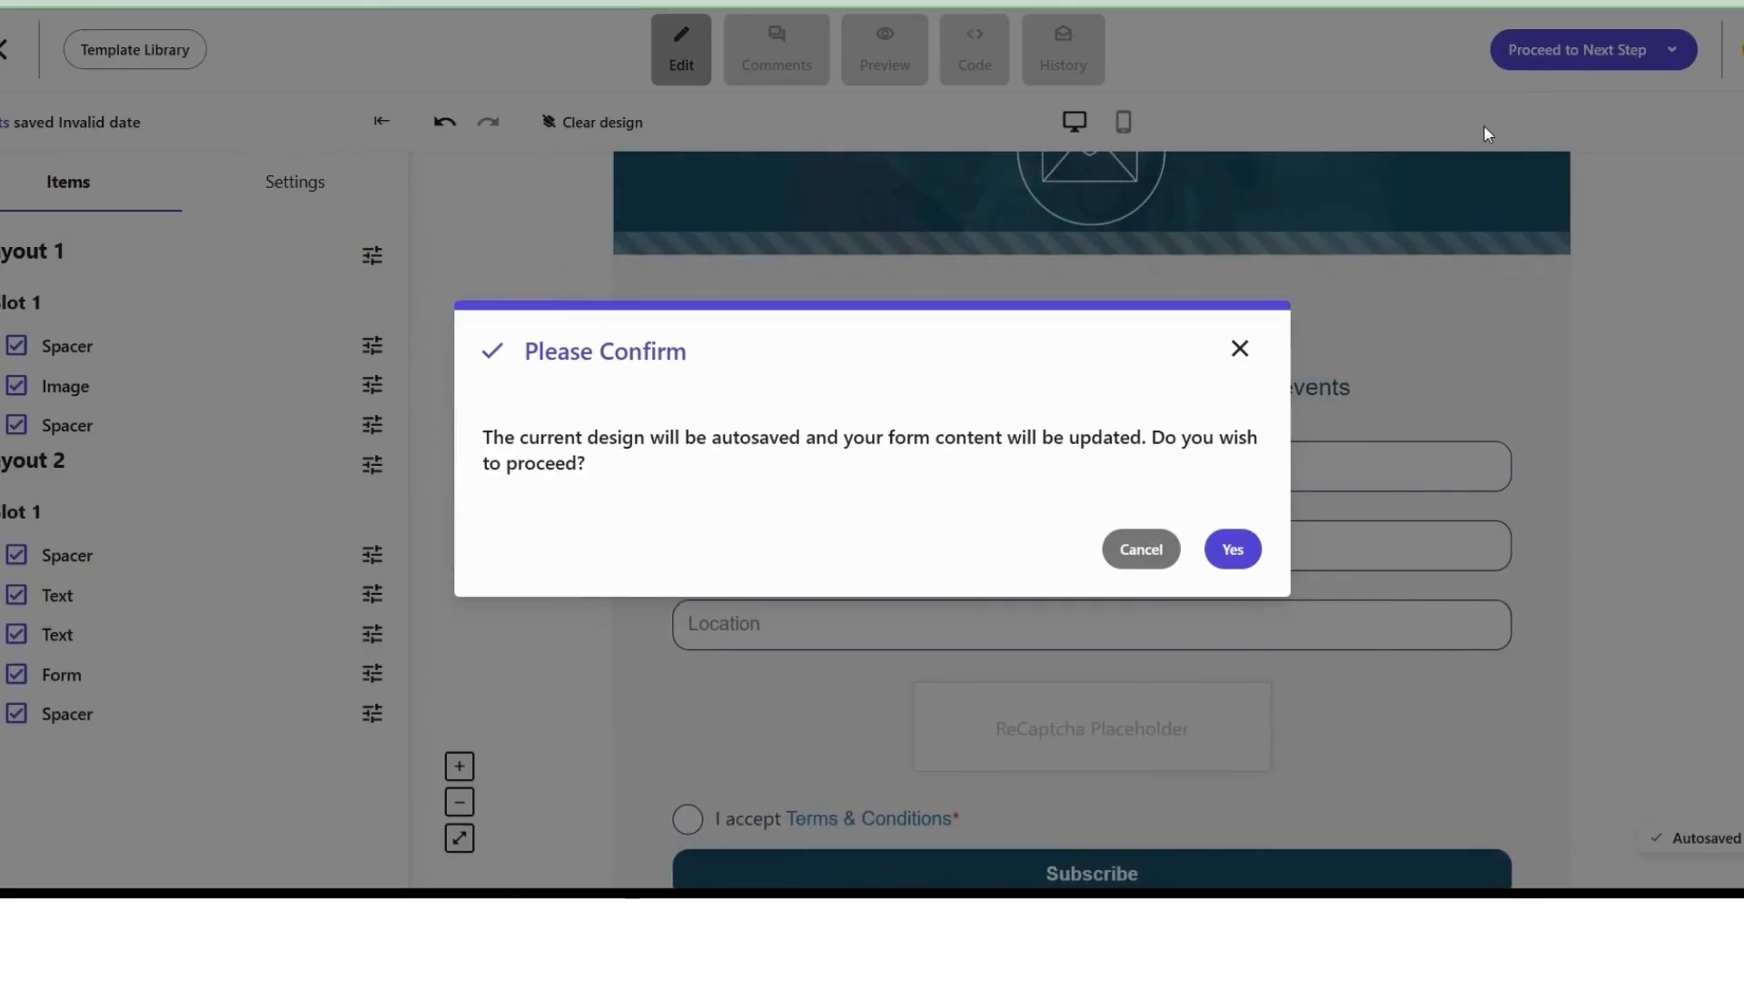
{"action": "left_click", "coordinate": [1232, 549]}
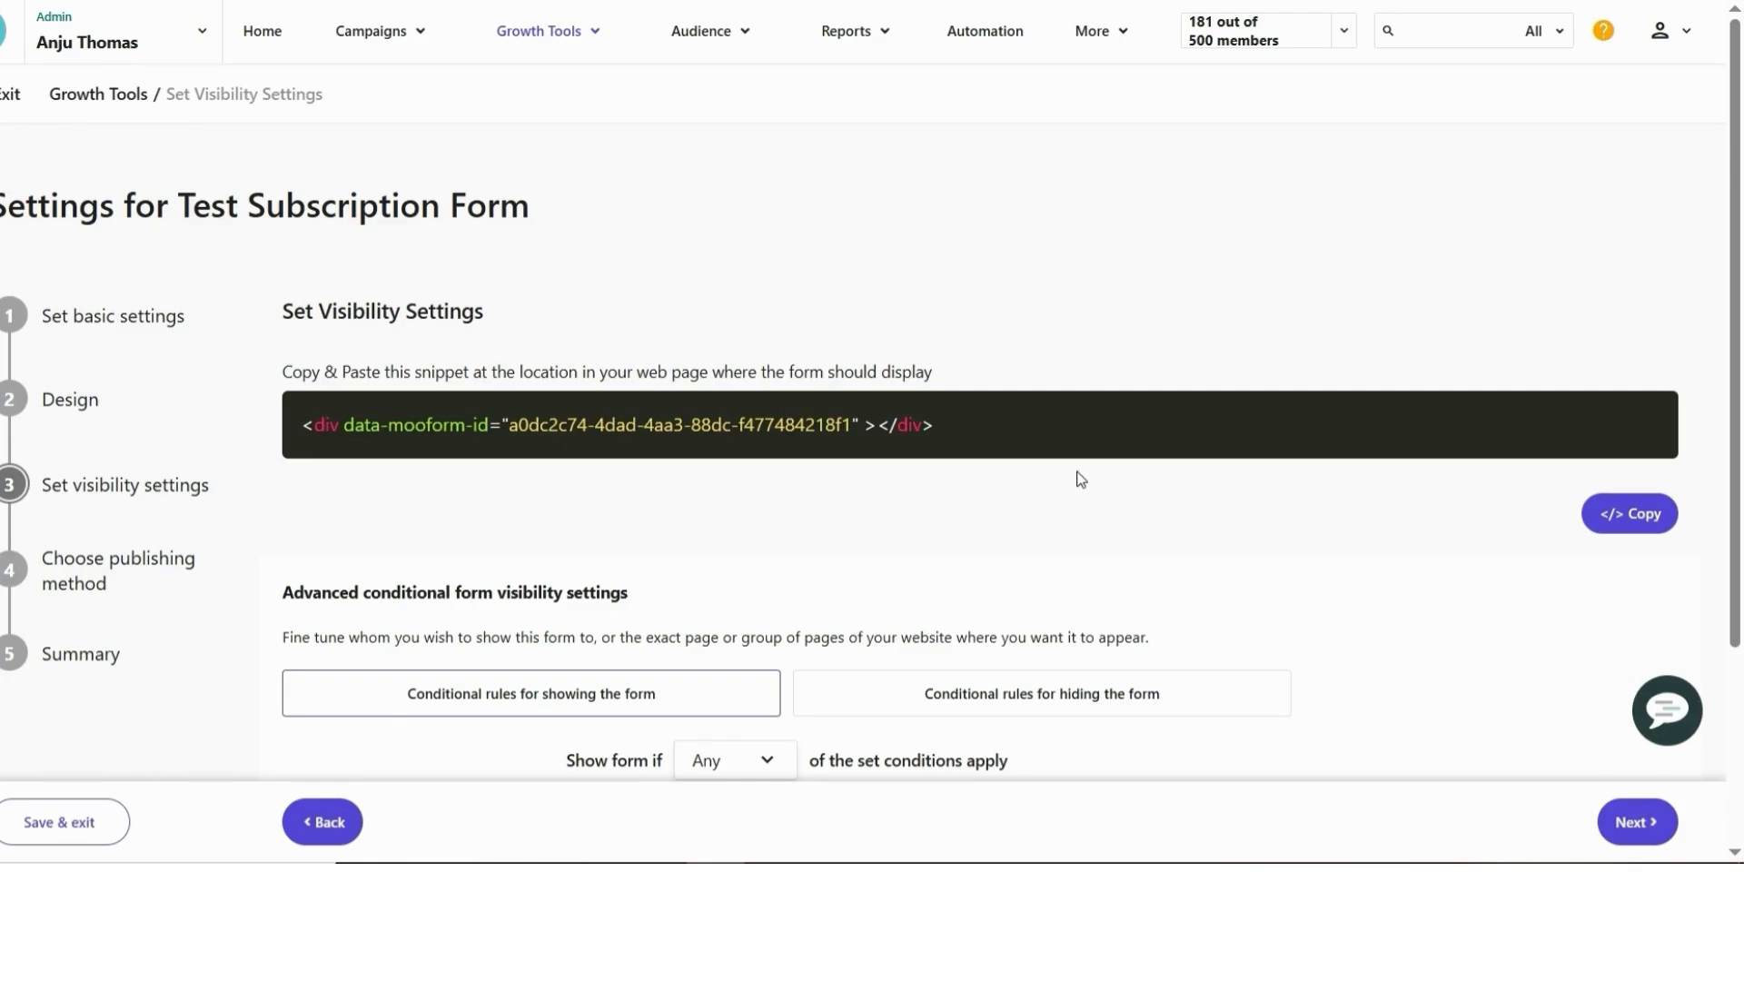
{"action": "scroll", "coordinate": [1084, 476], "scroll_direction": "down", "scroll_amount": 3}
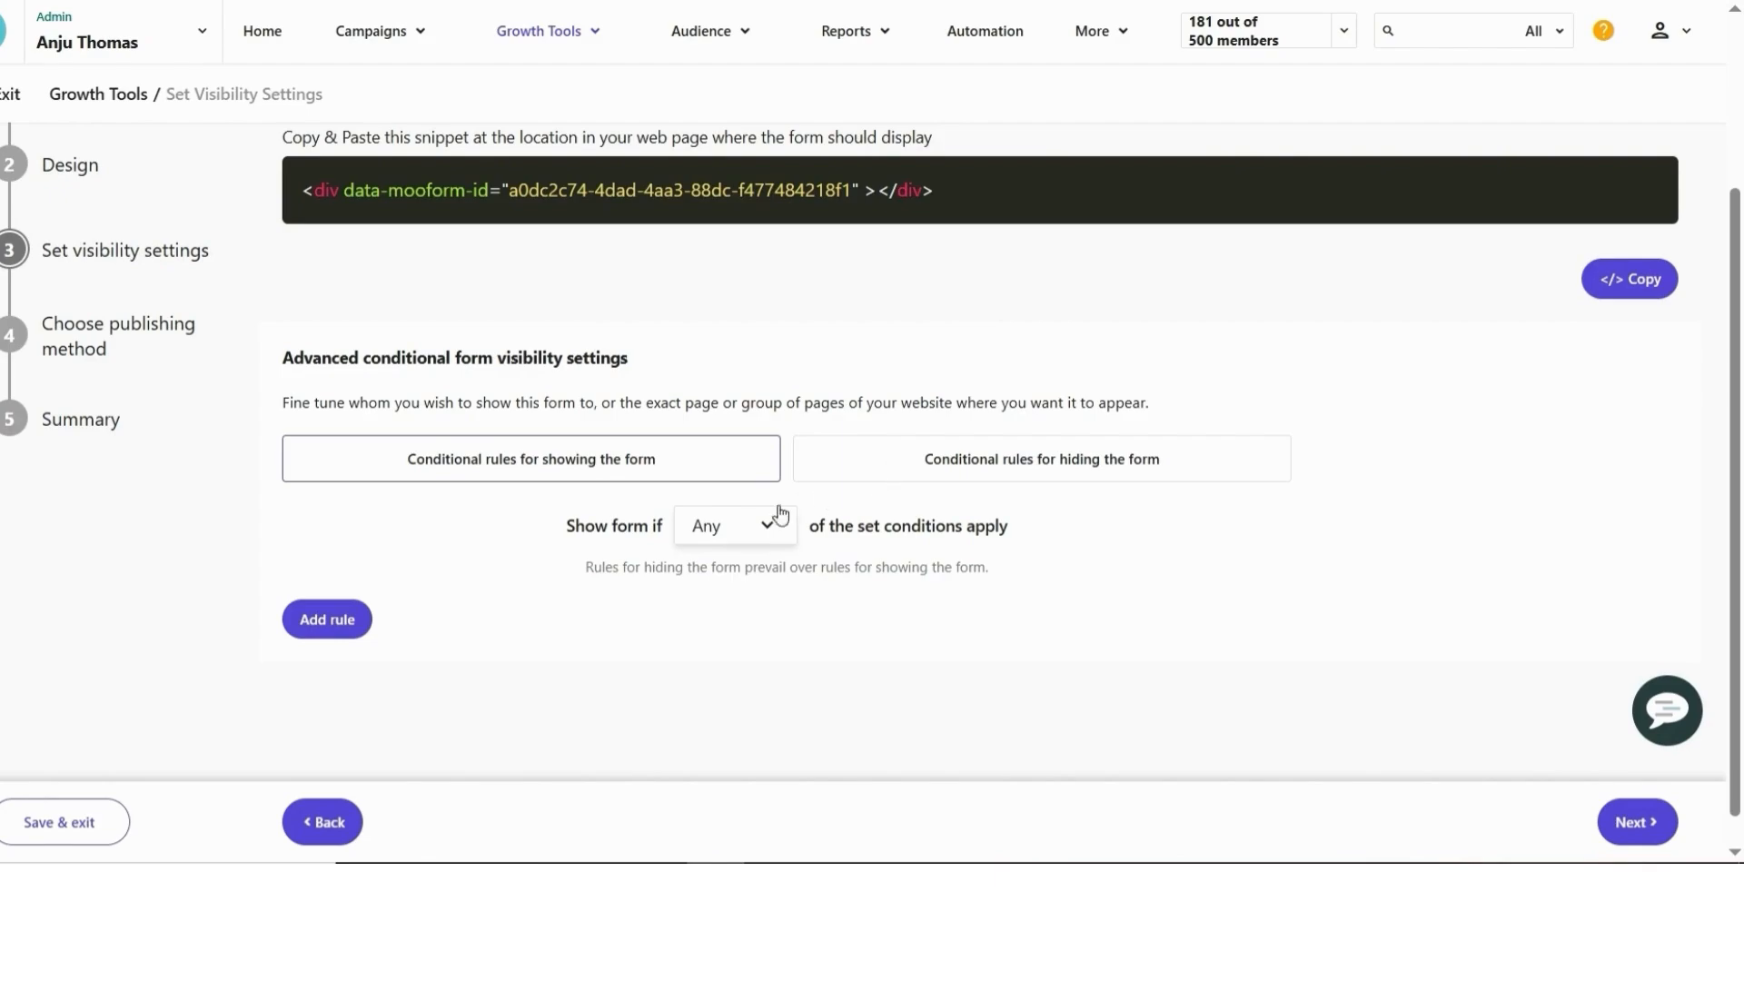
{"action": "left_click", "coordinate": [314, 619]}
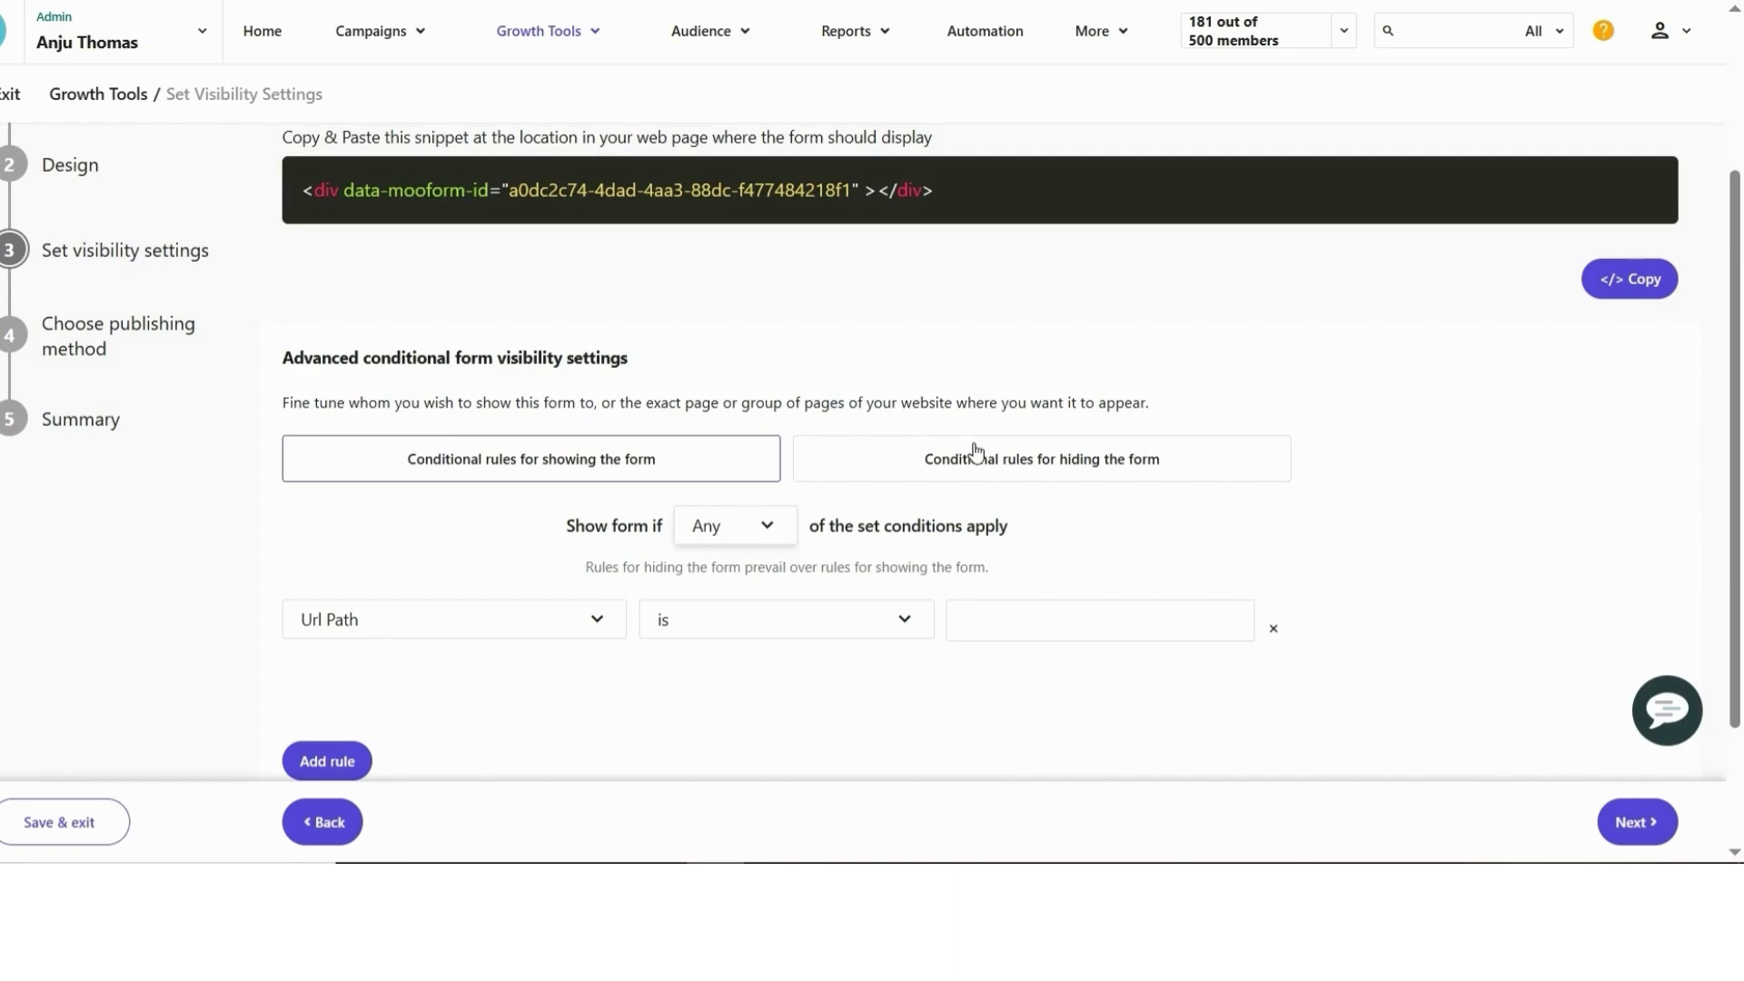
Go to the form's summary and review its visibility, publishing settings and design preview
{"action": "left_click", "coordinate": [91, 419]}
{"action": "scroll", "coordinate": [1281, 537], "scroll_direction": "down", "scroll_amount": 3}
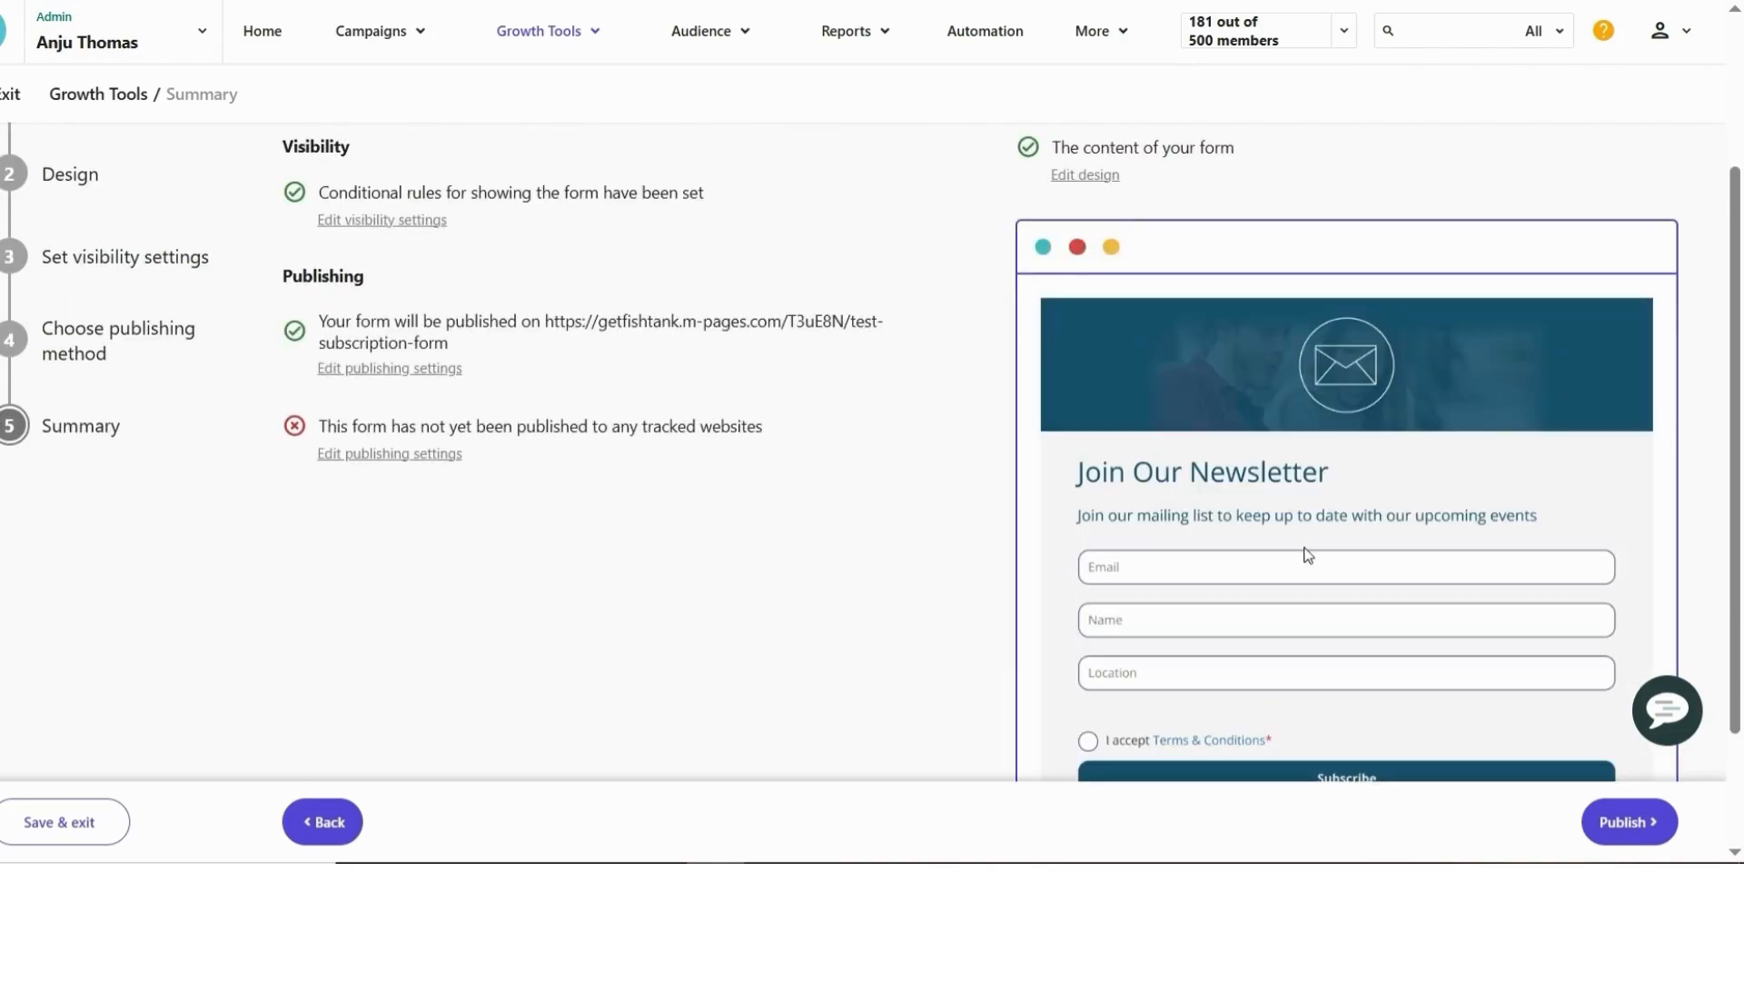
{"action": "scroll", "coordinate": [1239, 454], "scroll_direction": "down", "scroll_amount": 2}
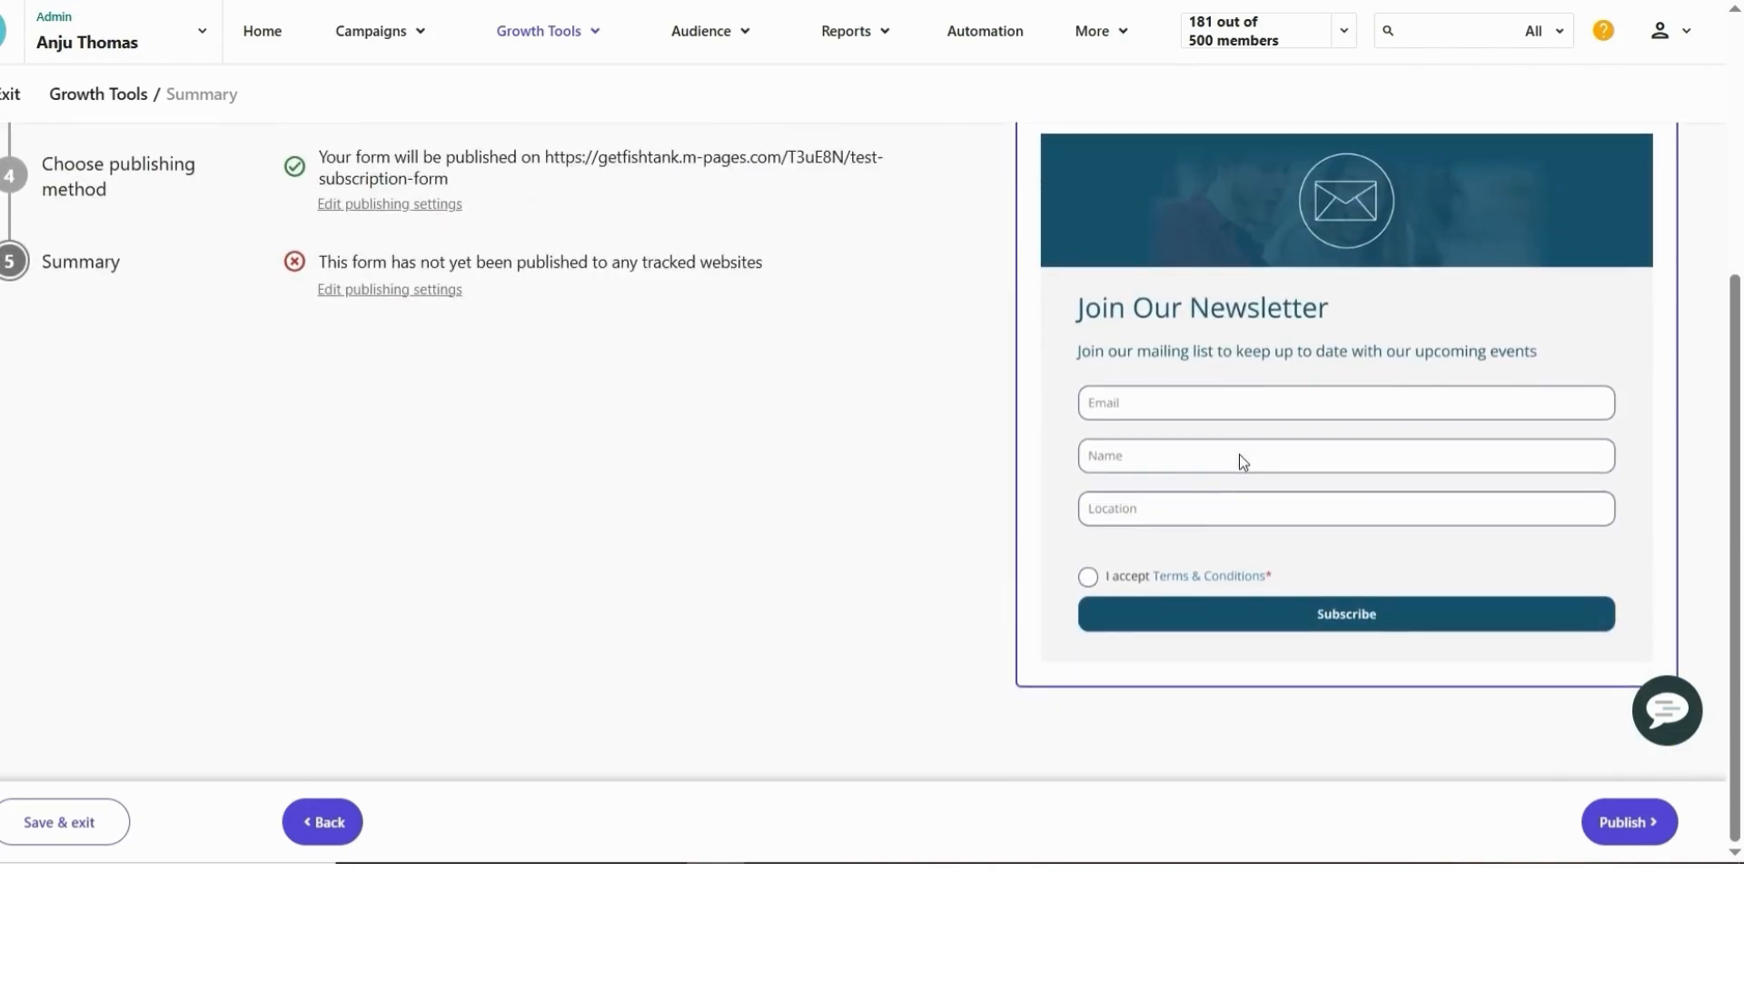